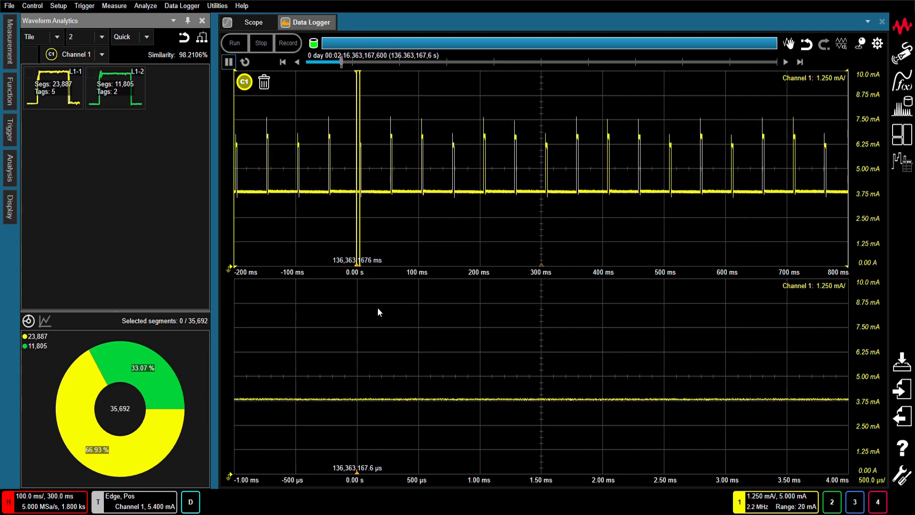
View the L1-1 and L1-2 cluster waveforms one at a time, then overlay both clusters
click(36, 76)
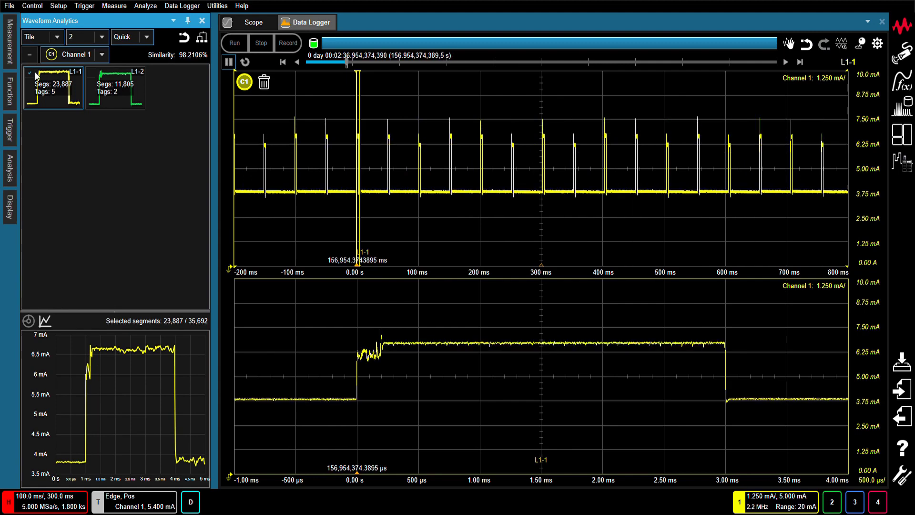
click(36, 75)
click(95, 76)
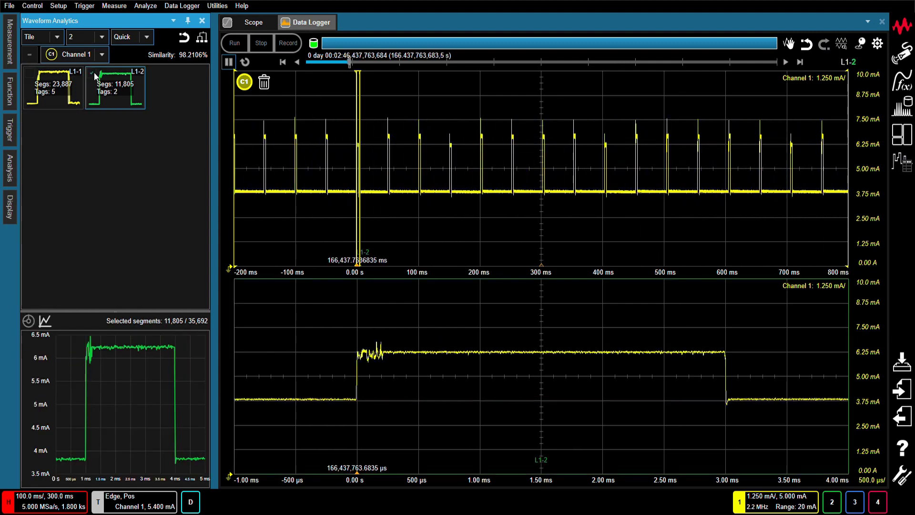
click(94, 74)
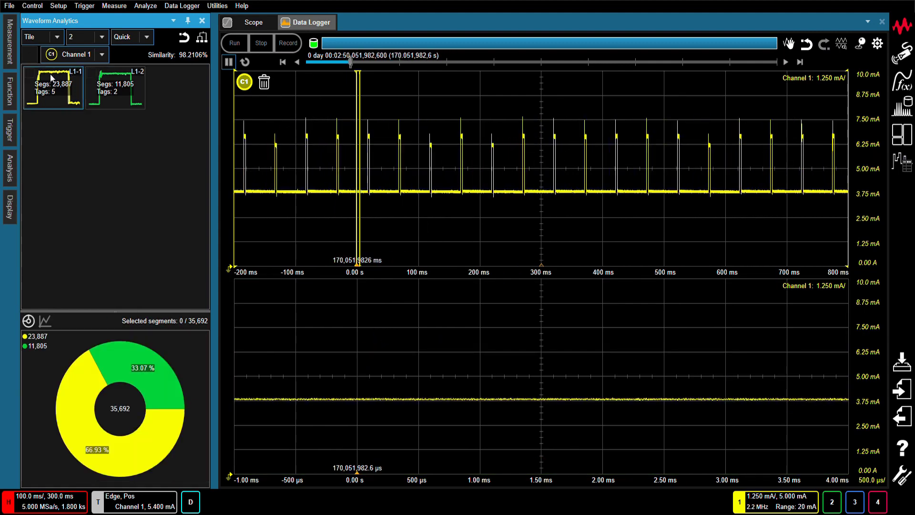
click(29, 55)
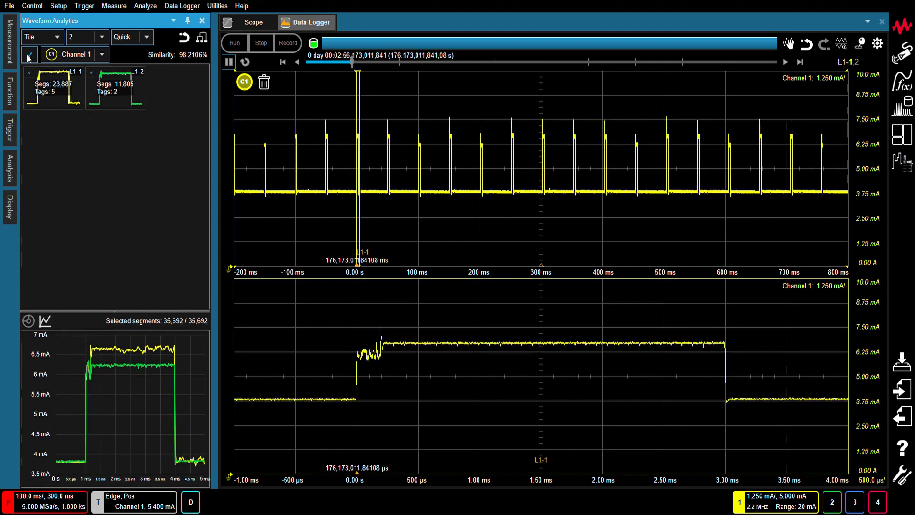
Return to the proportion chart and drill L1-1 down into sub-clusters L2-1 and L2-2
click(28, 322)
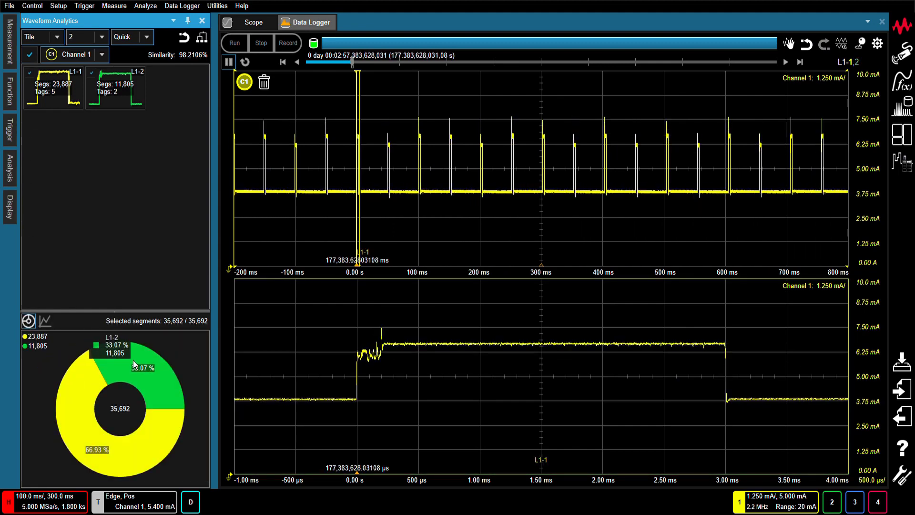
click(95, 75)
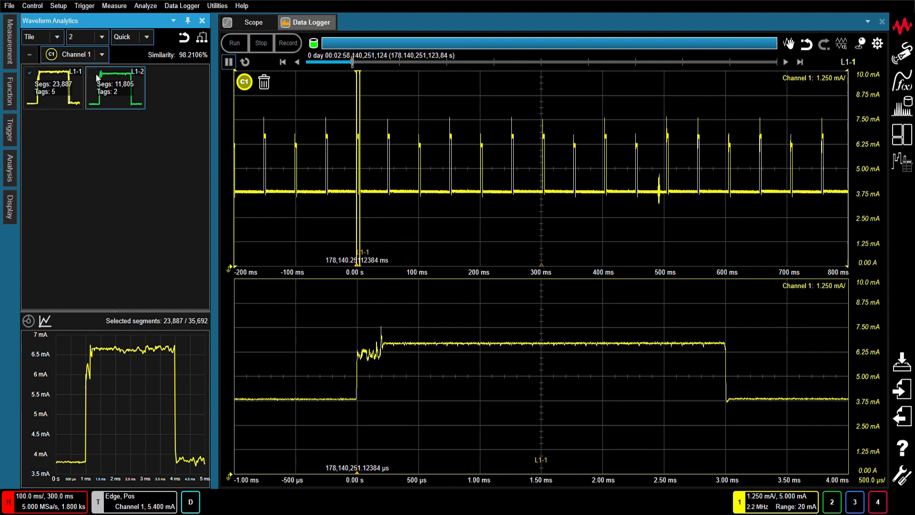
click(202, 41)
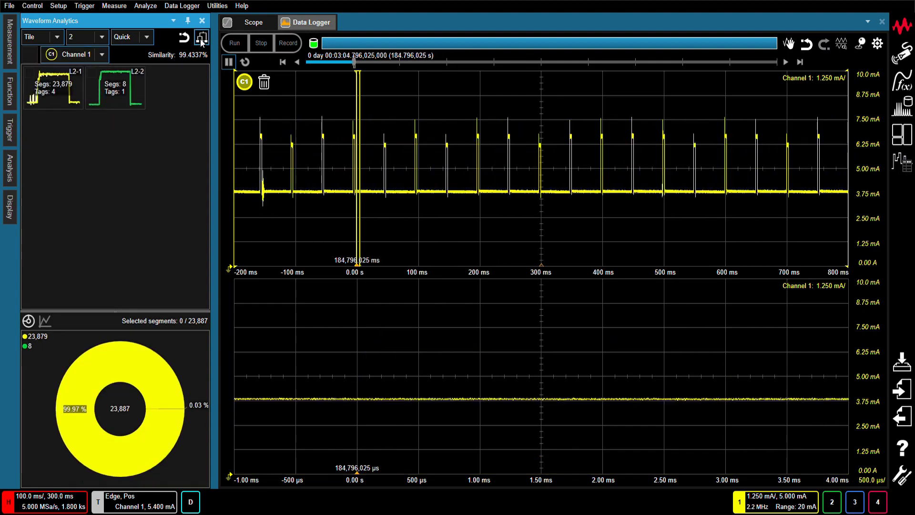
Split L1-1 into four groups and inspect the L2-1 and L2-2 waveforms
click(101, 36)
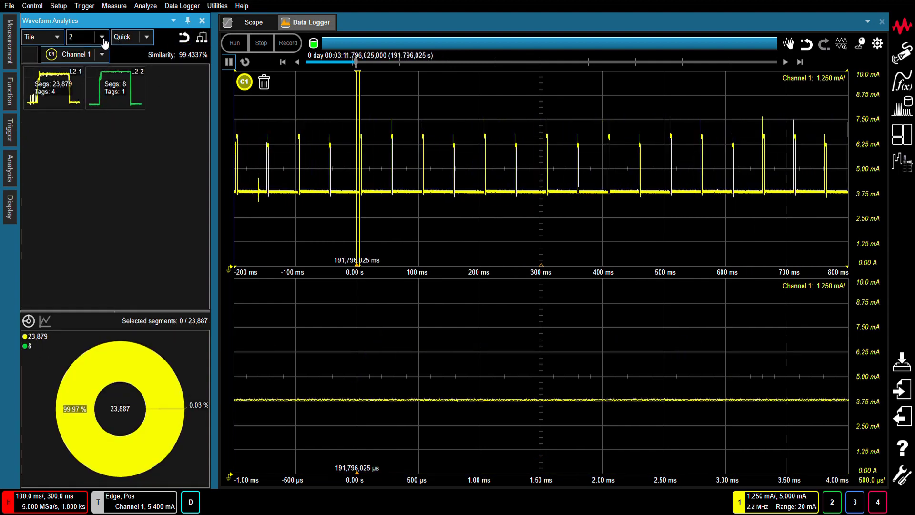
click(82, 88)
click(38, 79)
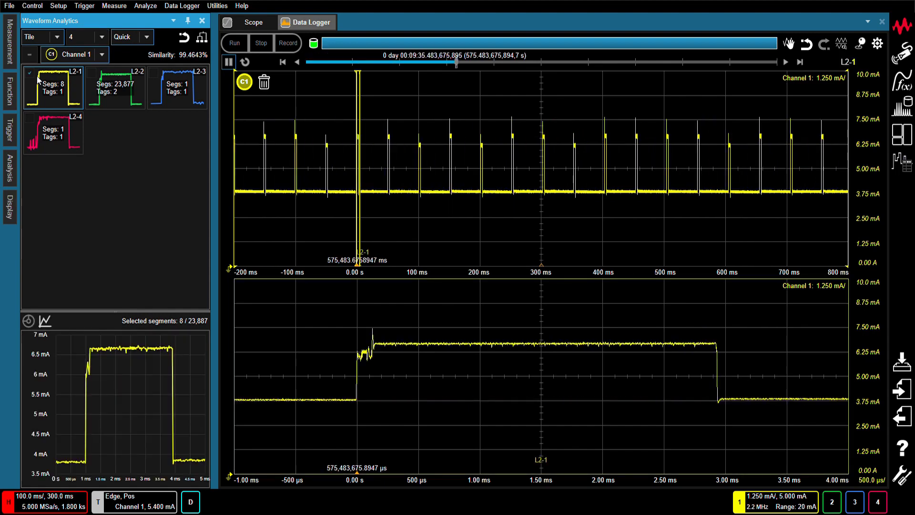
click(38, 79)
click(97, 83)
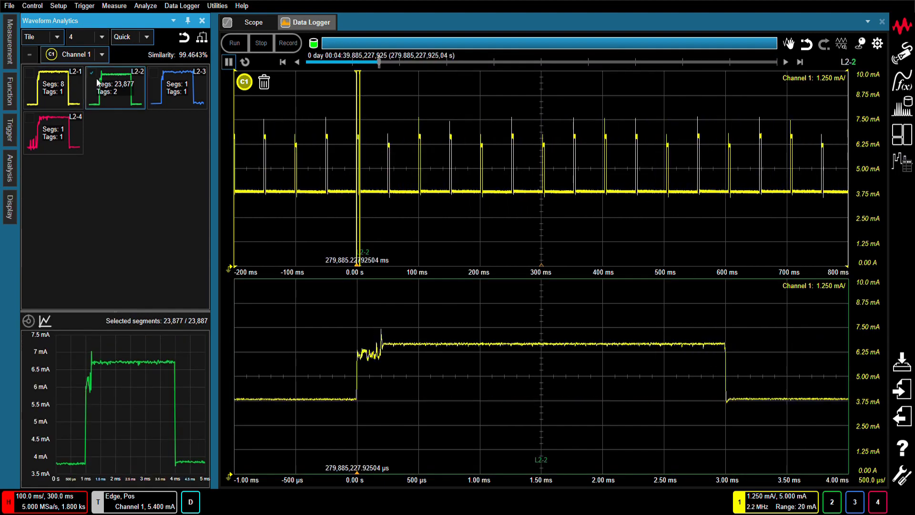
click(97, 83)
Inspect the single-waveform outliers L2-3 and L2-4, then overlay all four groups on the proportion chart
click(171, 83)
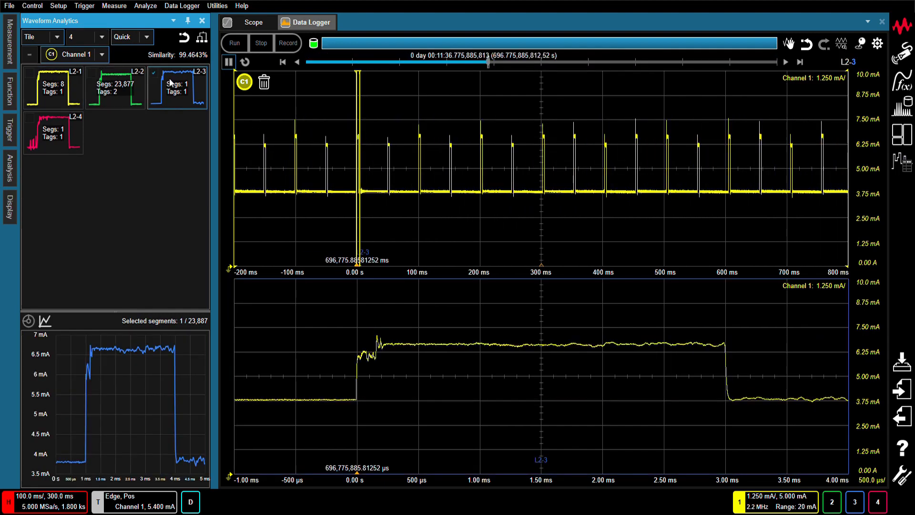
click(170, 82)
click(38, 125)
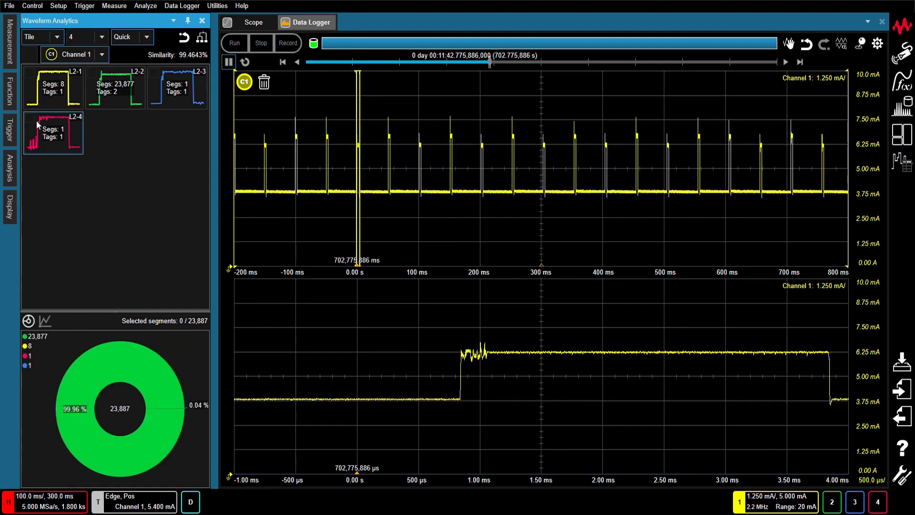
click(38, 125)
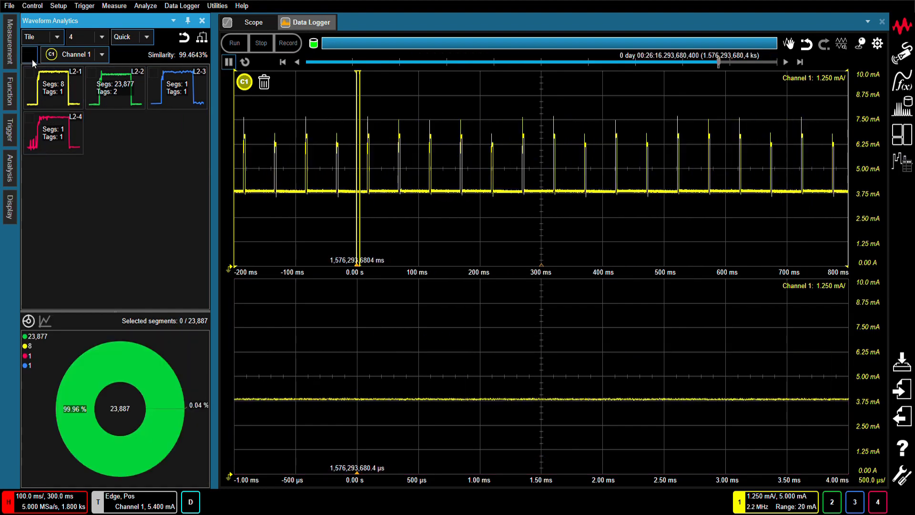
click(30, 56)
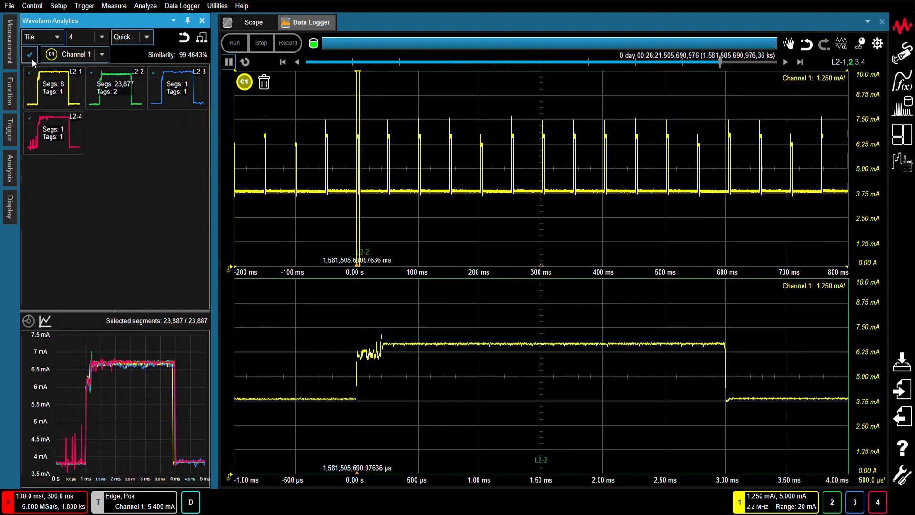
click(29, 320)
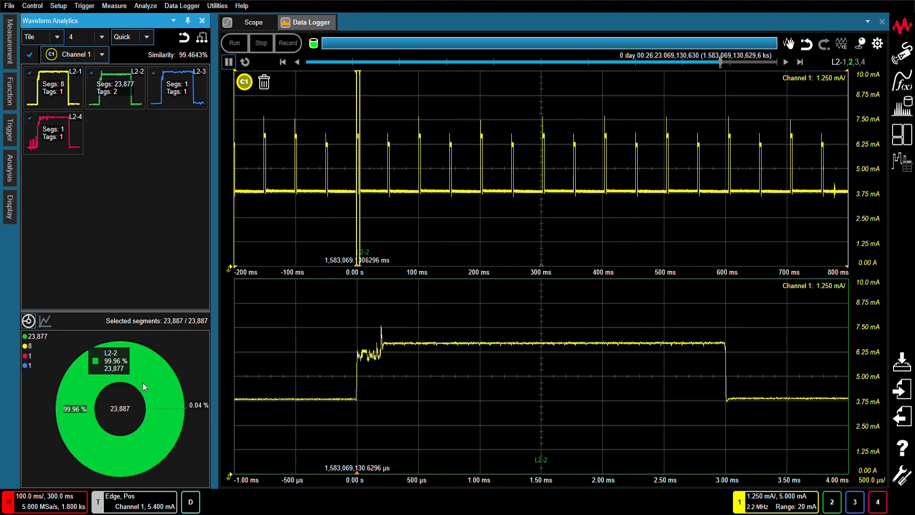
Pause playback, drop the large L2-2 group, and jump to the next outlier occurrence
click(228, 62)
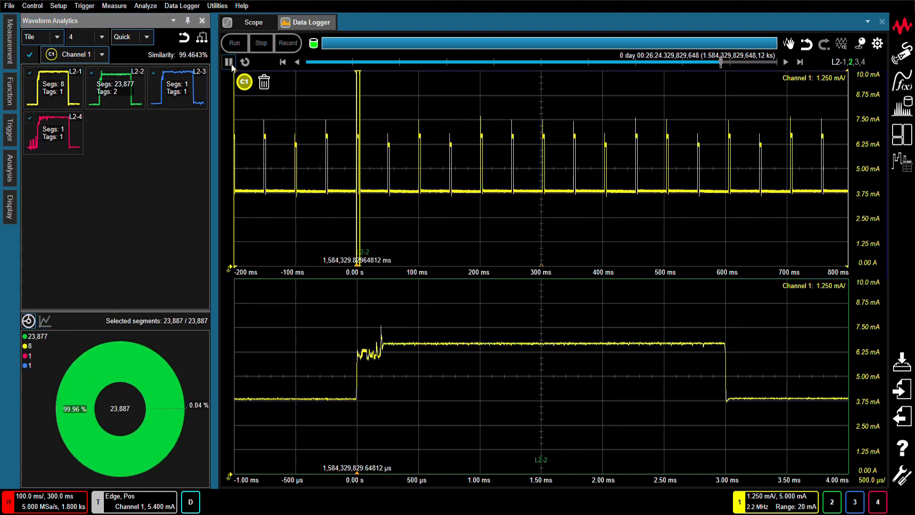
click(106, 80)
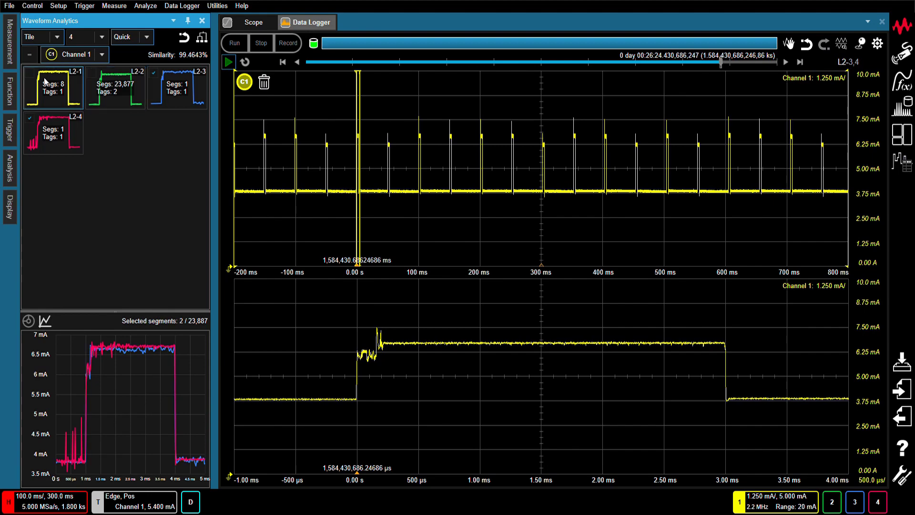
click(785, 62)
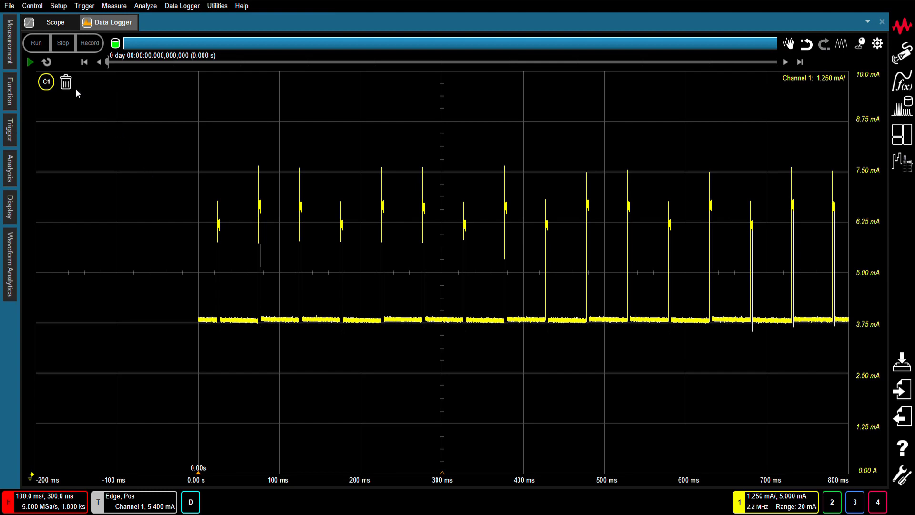
Resume Data Logger playback of the logged current data
click(31, 62)
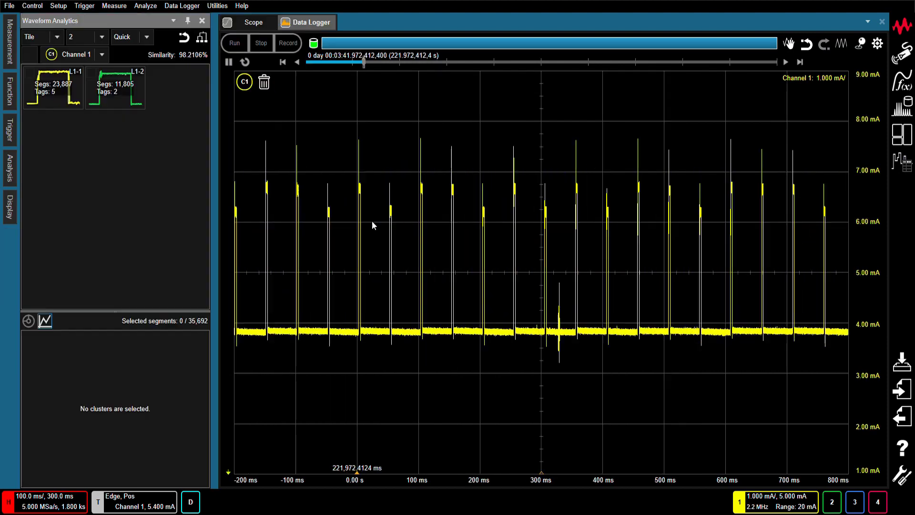
Compare L1-1 and L1-2 individually and together, then chart their 66.93% / 33.07% shares
click(29, 55)
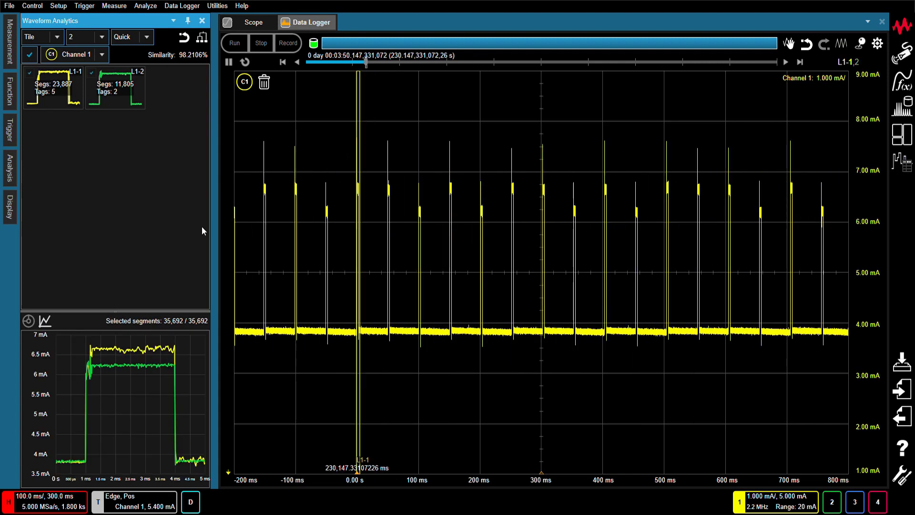
scroll(572, 368, up, 4)
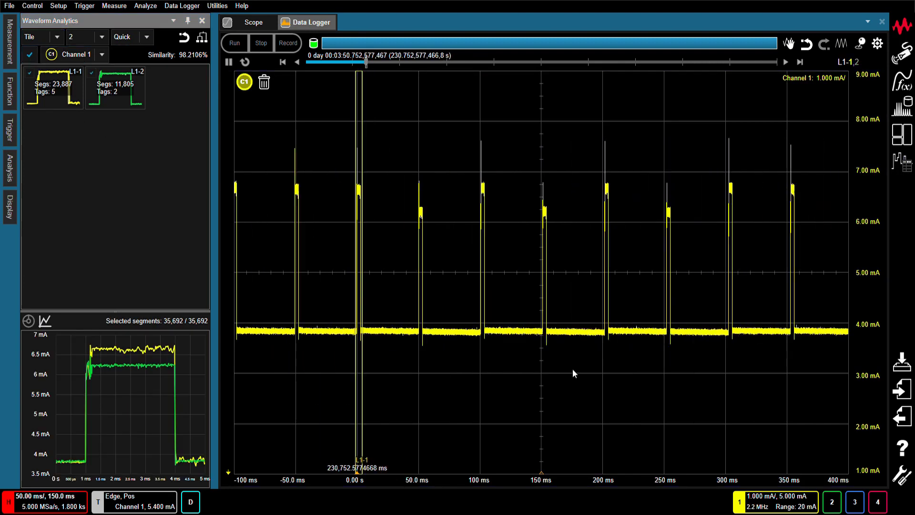
scroll(573, 368, up, 2)
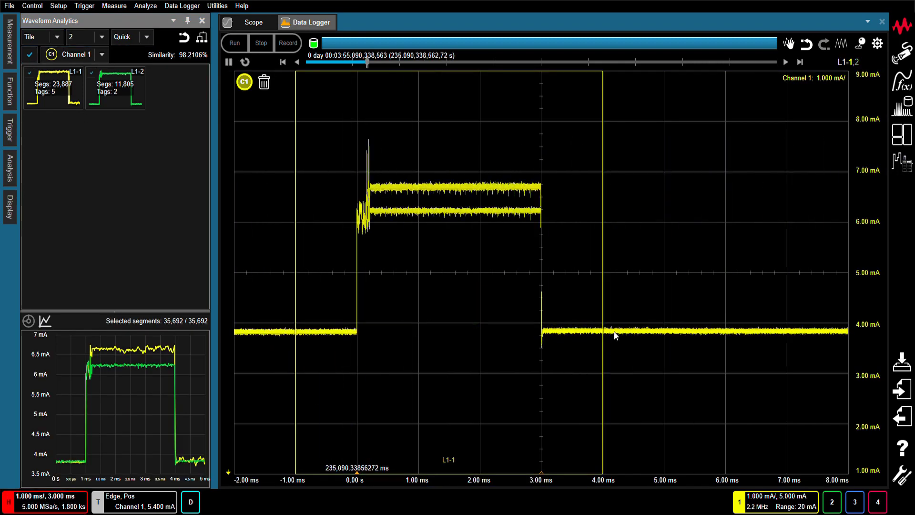
scroll(619, 319, up, 2)
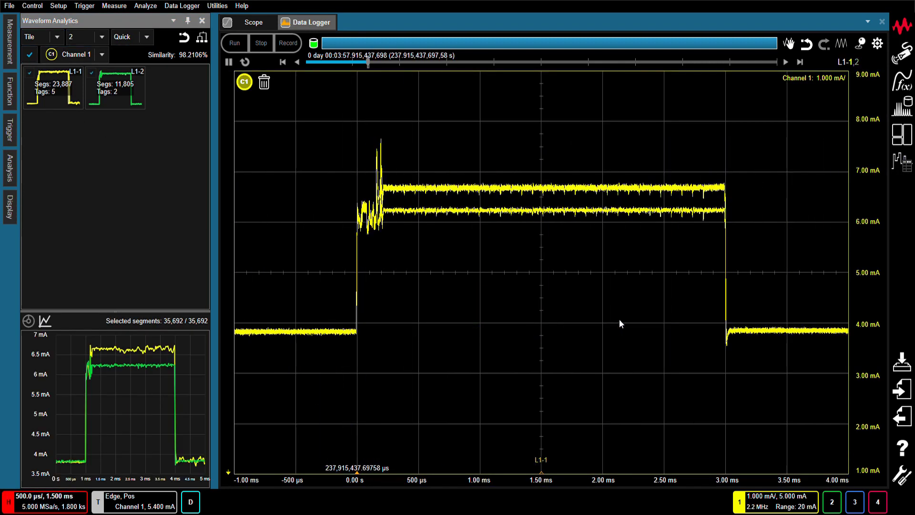
click(29, 74)
click(29, 74)
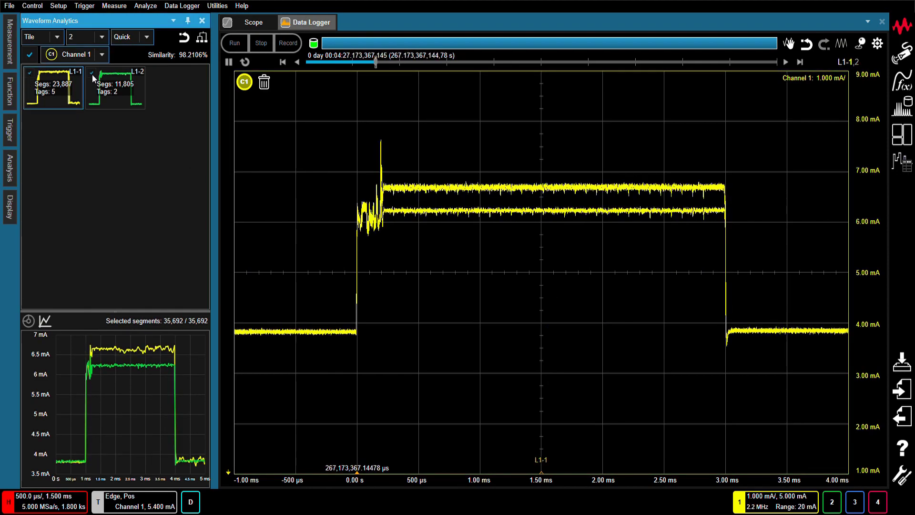
click(93, 73)
click(92, 74)
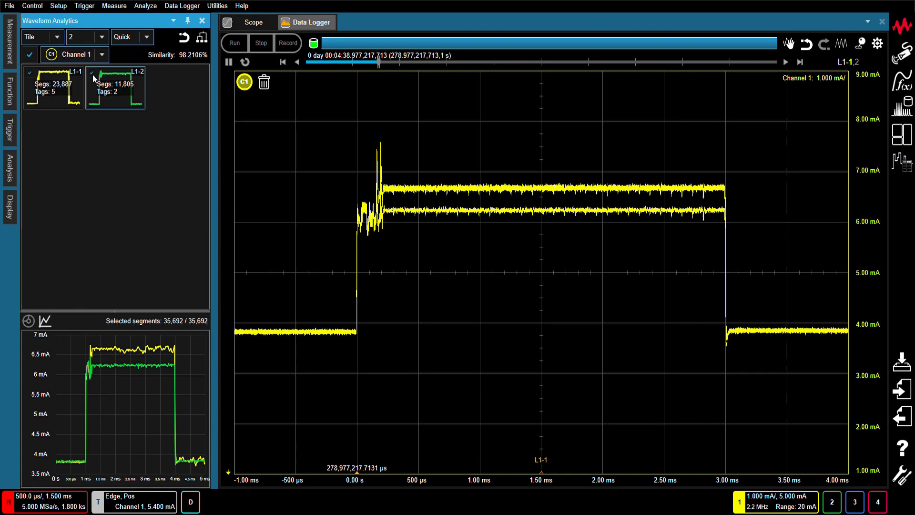
click(29, 321)
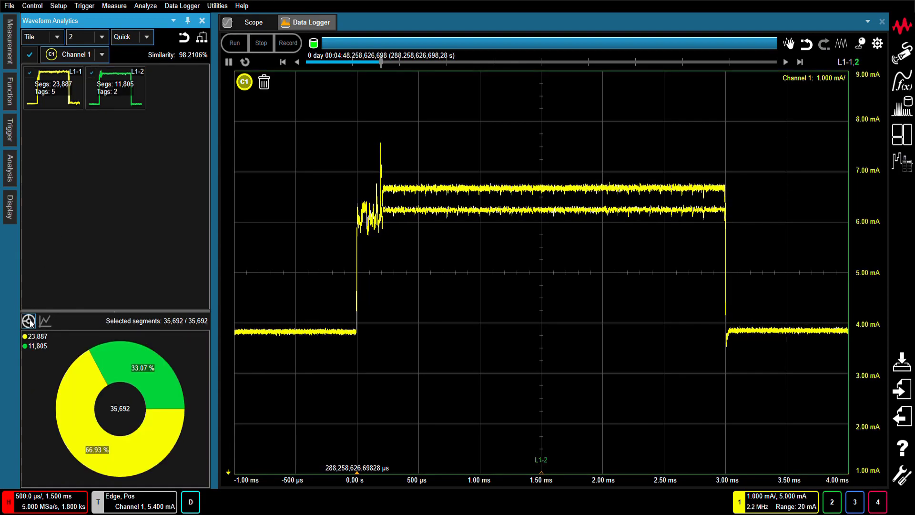
Bring up the overlaid L1-1 and L1-2 waveforms in the lower analytics chart
mouse_move(128, 367)
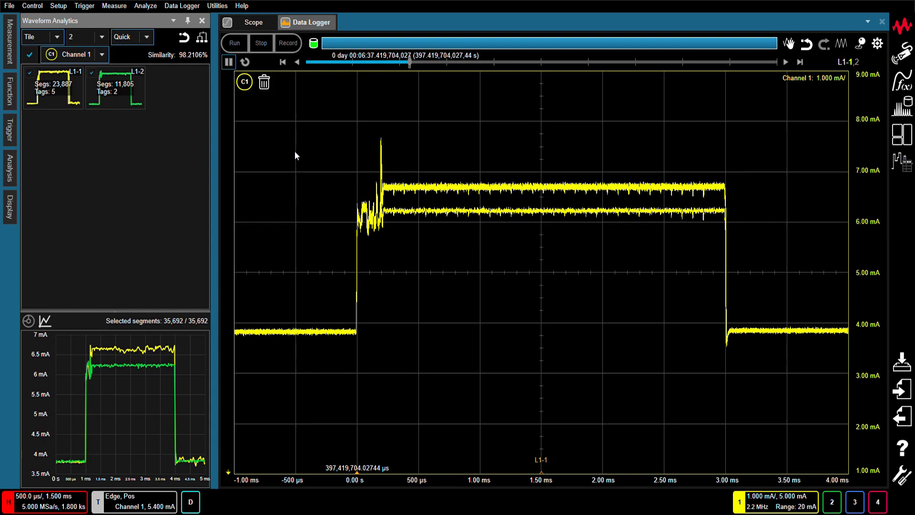
Keep only L1-1 selected and split its segments into four clusters
click(91, 72)
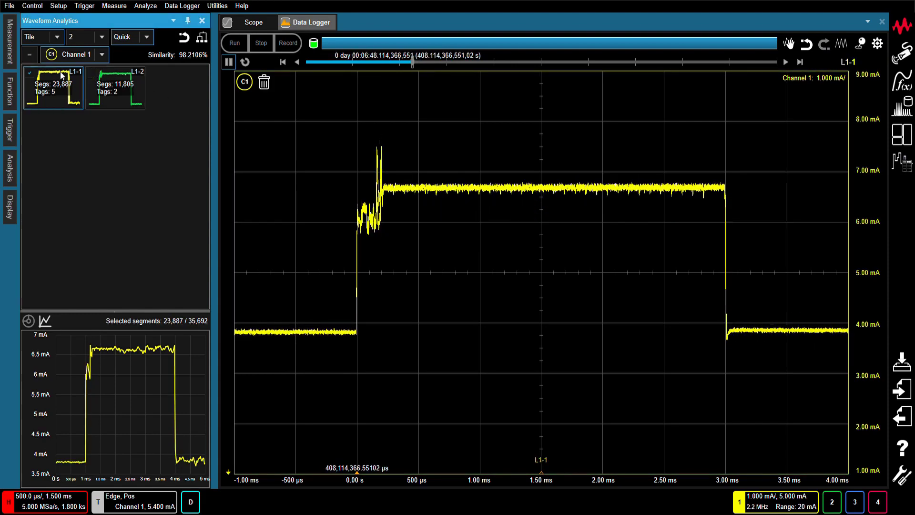
click(203, 37)
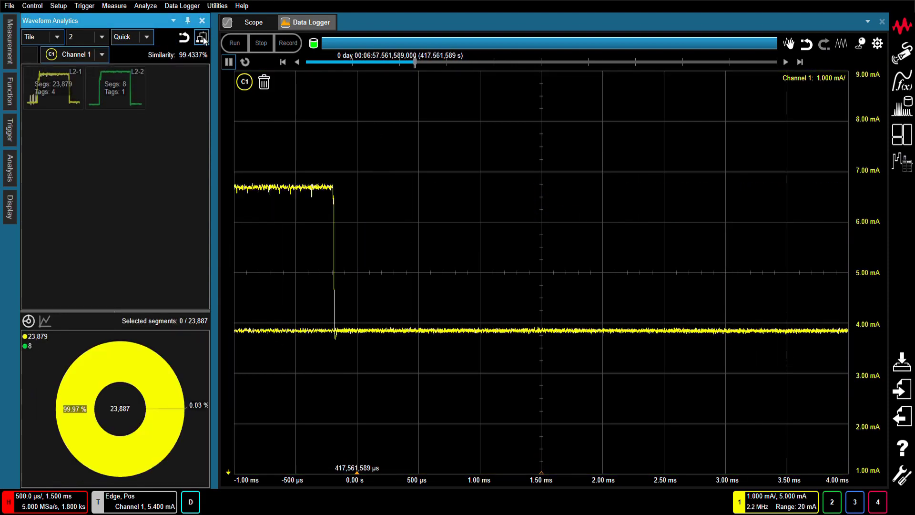
click(102, 37)
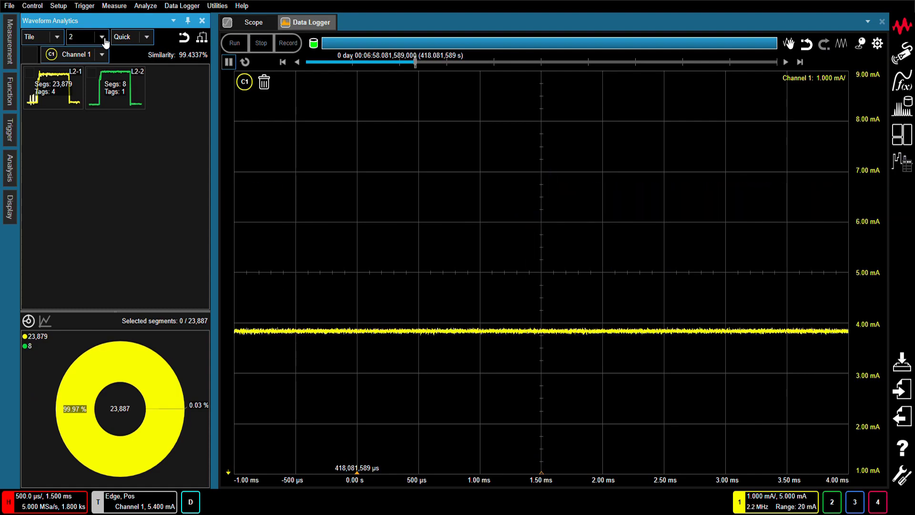
click(85, 79)
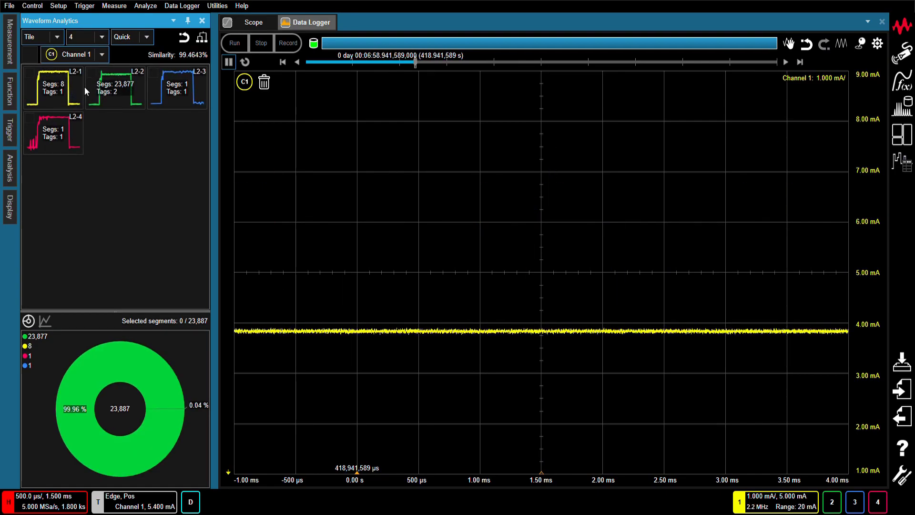
Select all four clusters except L2-2, stop playback, and show the donut chart
click(30, 57)
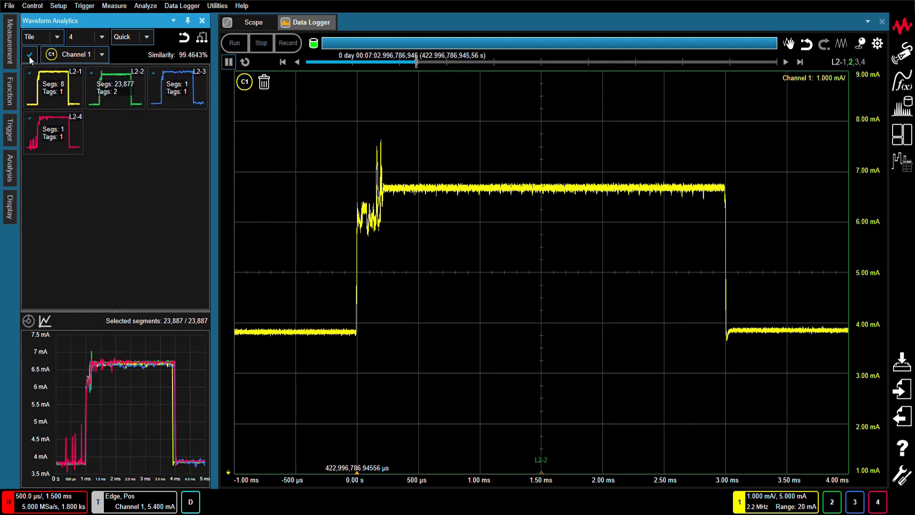
click(91, 73)
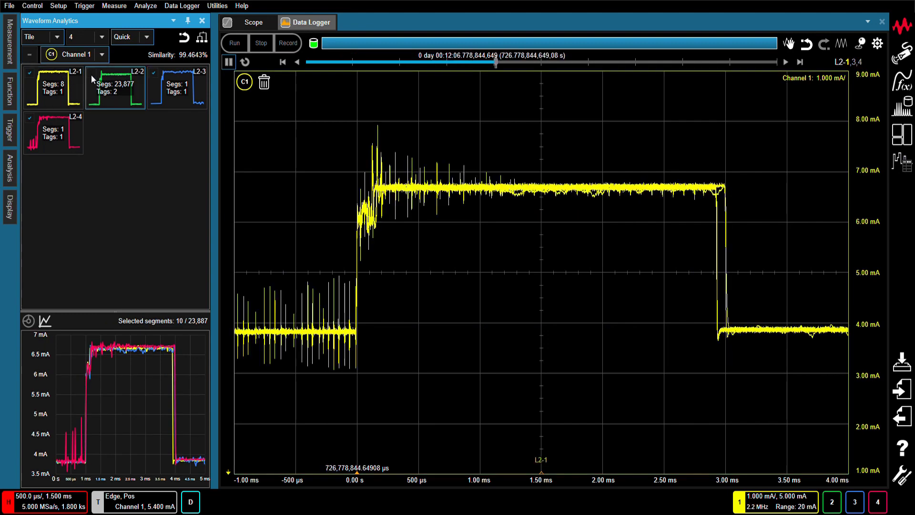
click(227, 62)
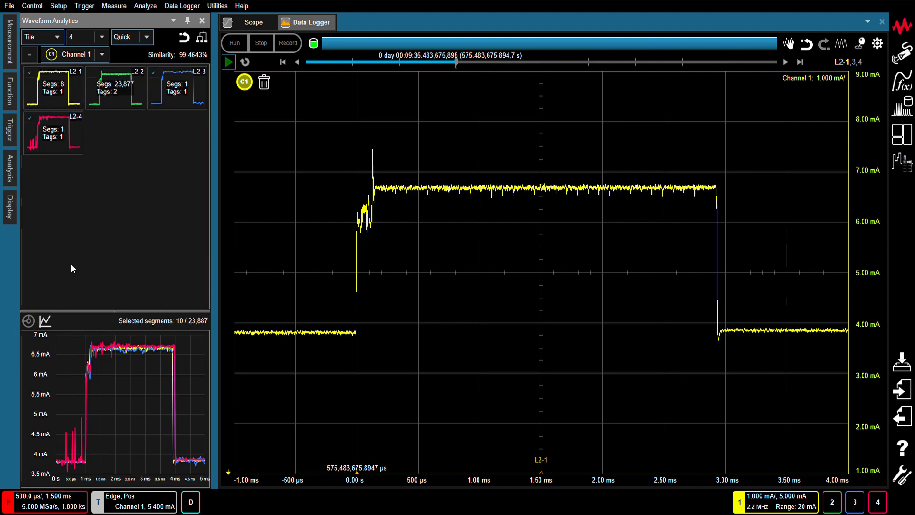
click(28, 320)
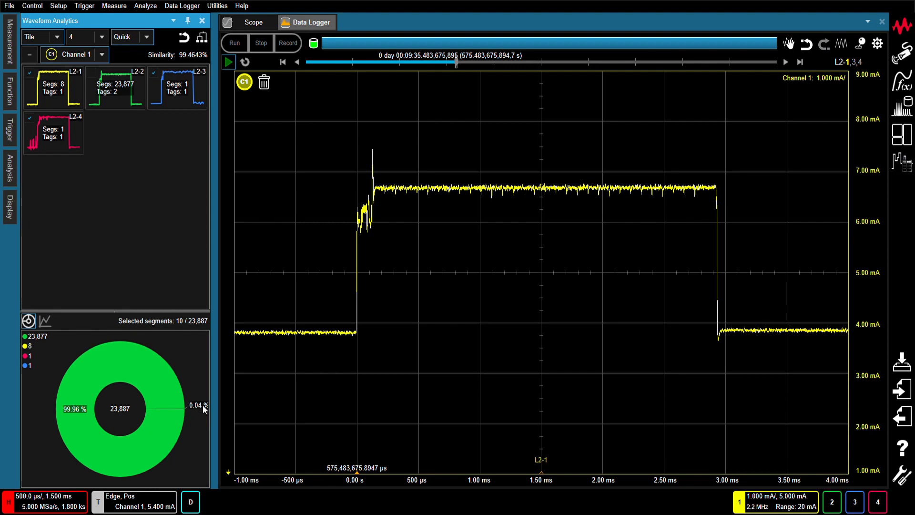
Step through the selected segments one by one with the next-segment button
click(784, 62)
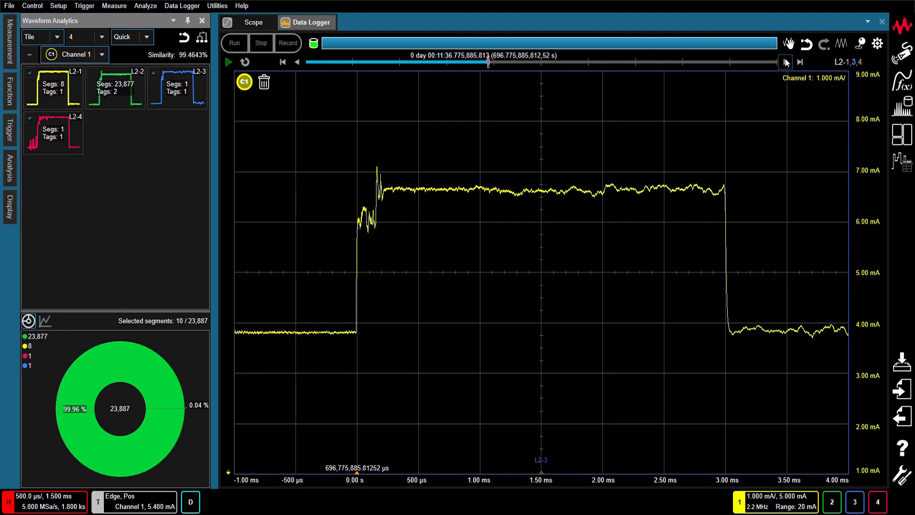
click(785, 62)
click(786, 62)
click(786, 61)
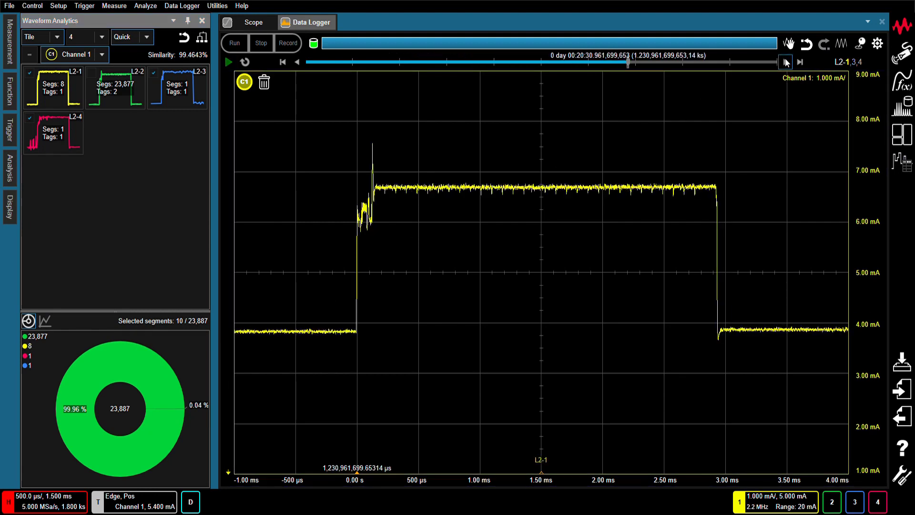
click(786, 62)
click(786, 62)
click(786, 62)
click(786, 62)
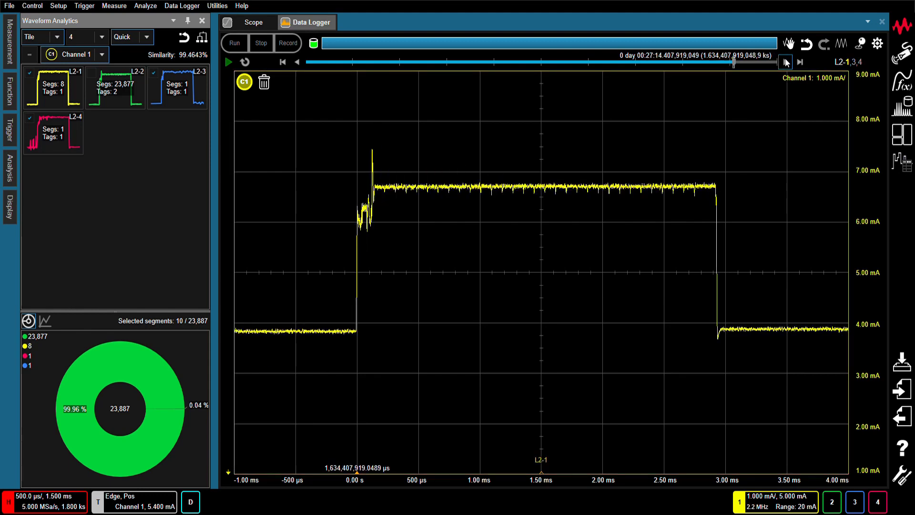
click(786, 62)
click(786, 62)
click(785, 62)
click(786, 62)
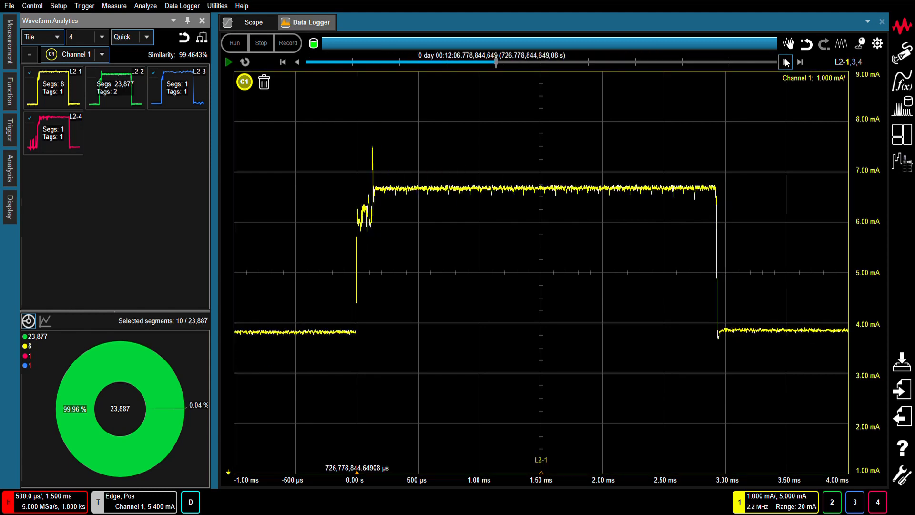
click(786, 62)
click(786, 62)
click(786, 62)
click(786, 62)
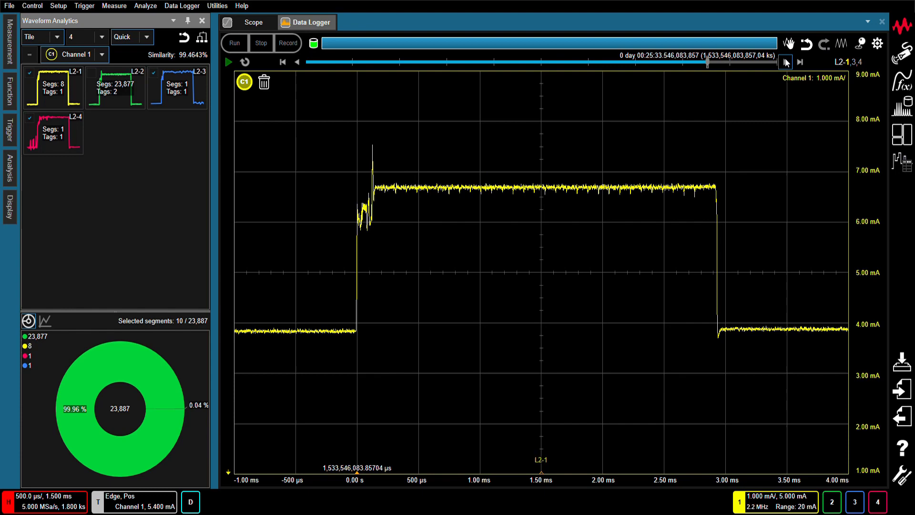
Display only the lone L2-4 anomalous segment and stop playback on it
click(30, 54)
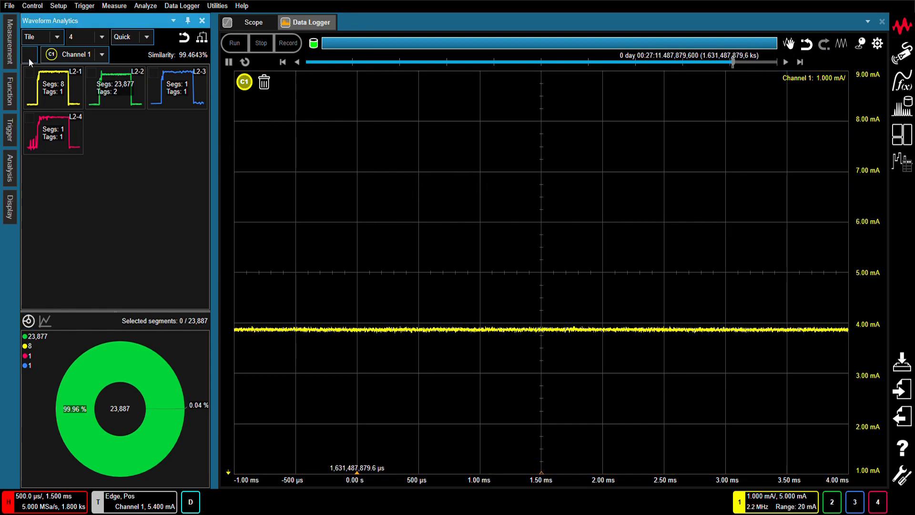
click(29, 118)
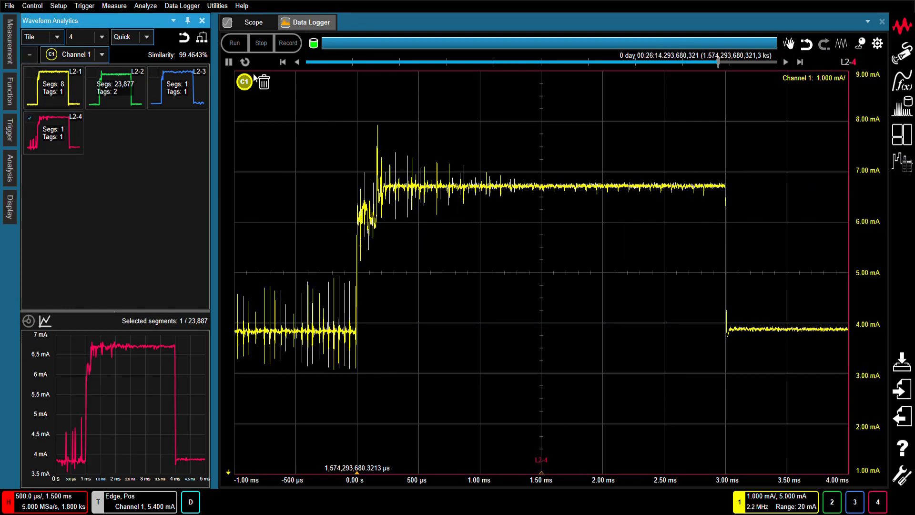
click(227, 63)
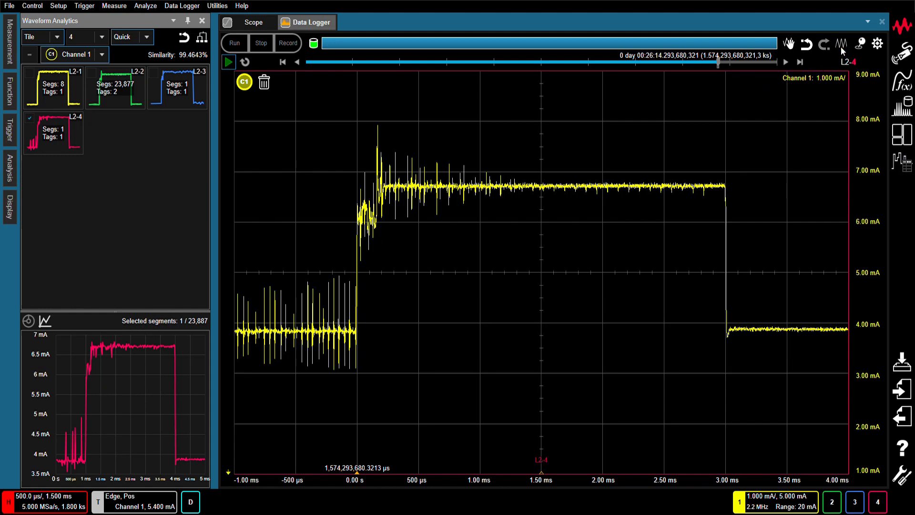
Add a zoom window and fit it over the pre-pulse spikes, about -229 to -11 µs
key(z)
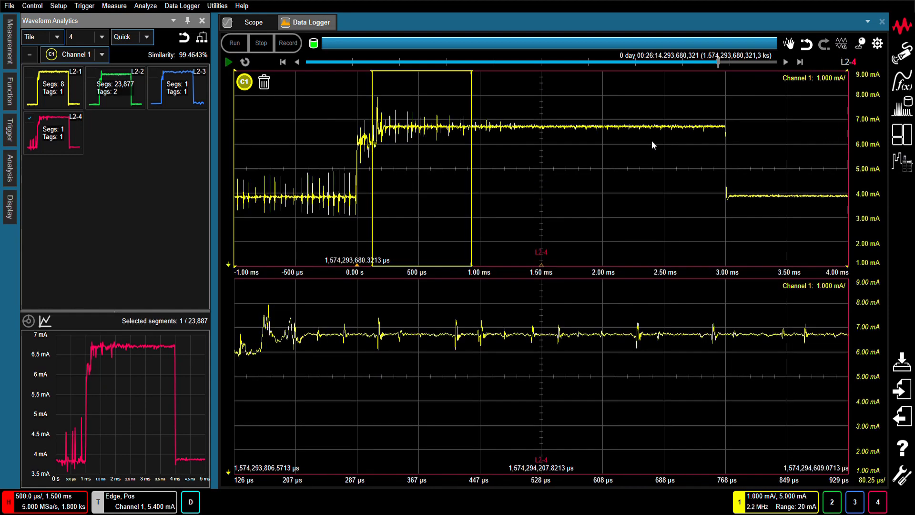
drag(425, 173, 367, 180)
drag(307, 266, 388, 151)
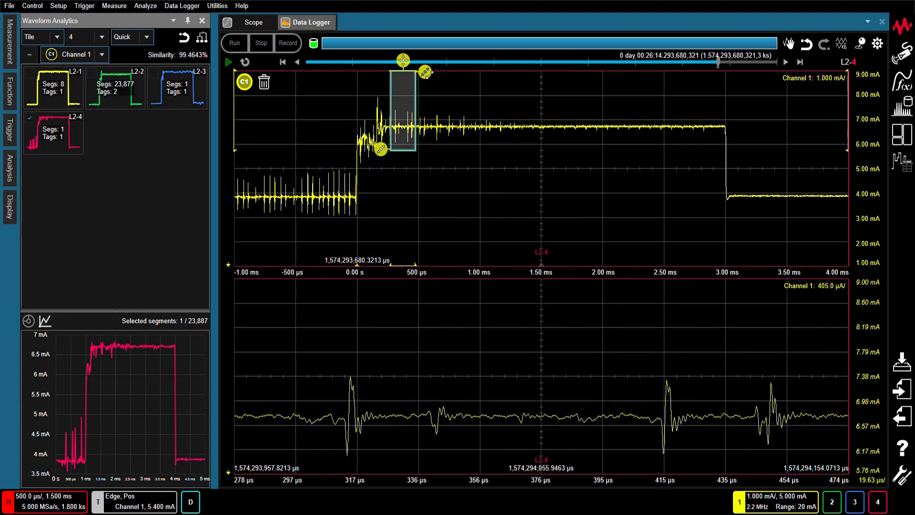
drag(426, 72, 371, 188)
mouse_move(364, 194)
mouse_down()
mouse_move(337, 197)
mouse_move(358, 170)
mouse_move(348, 195)
mouse_up()
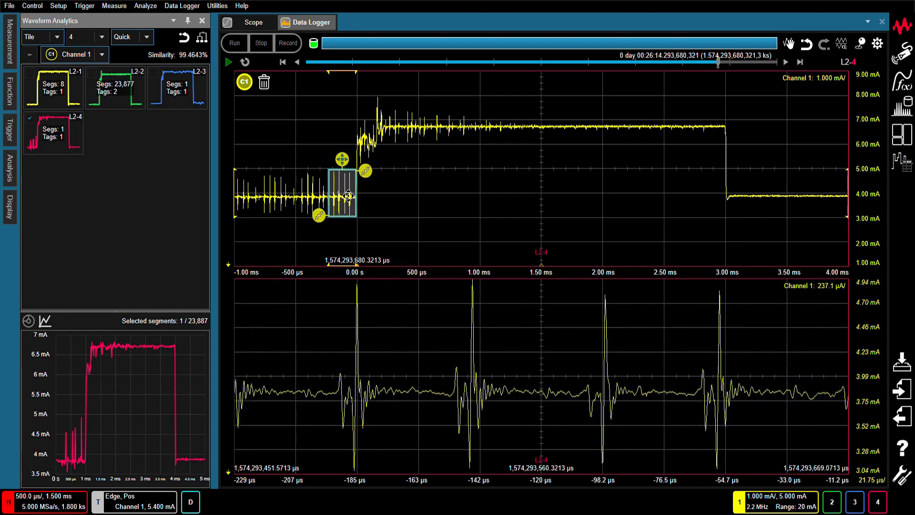
Measure the 41.2 µs (24.26 kHz) spike spacing with A-B markers, then delete the markers
click(9, 208)
click(81, 100)
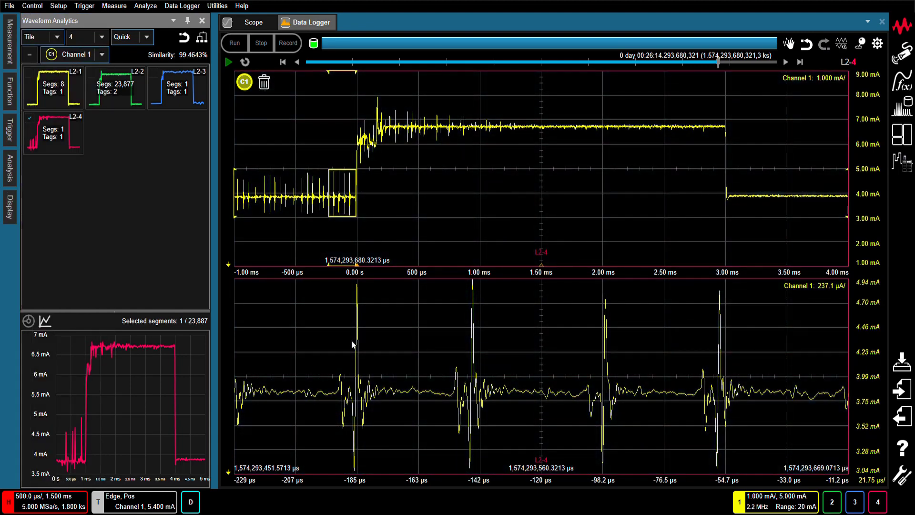
click(351, 331)
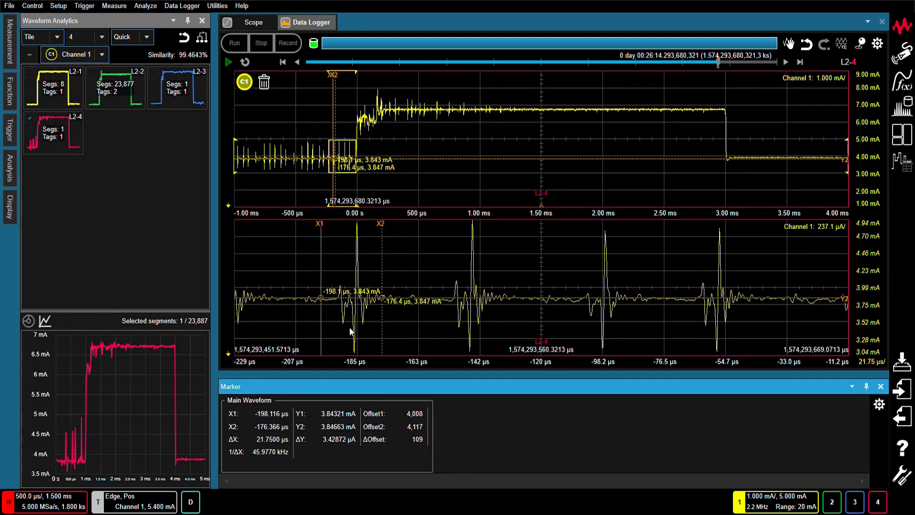
drag(325, 276, 479, 292)
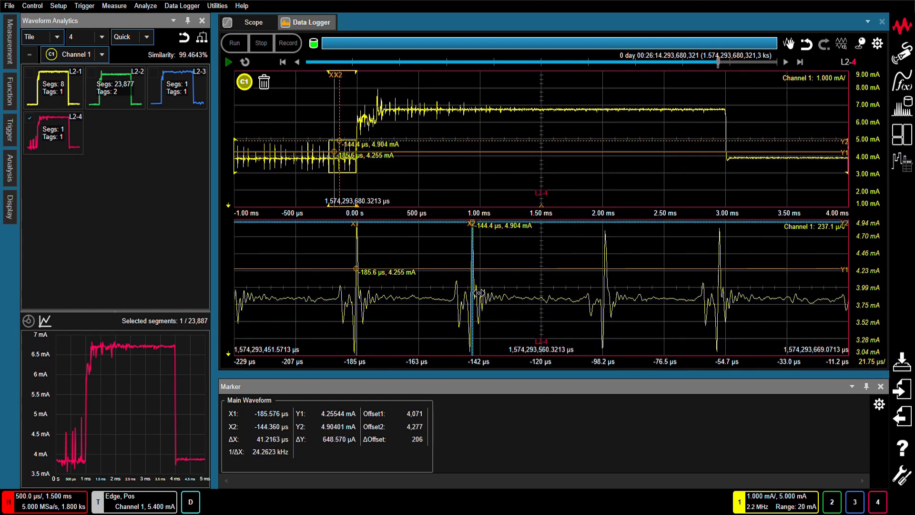
click(470, 426)
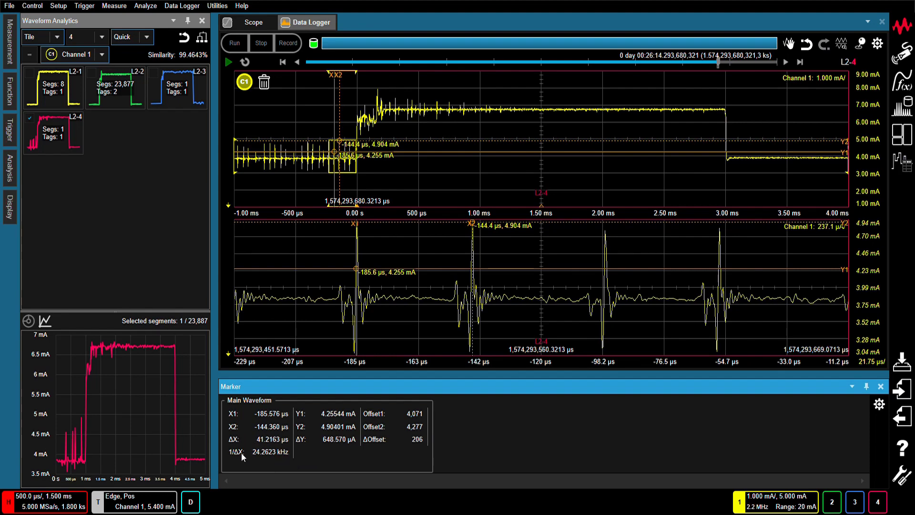
key(Delete)
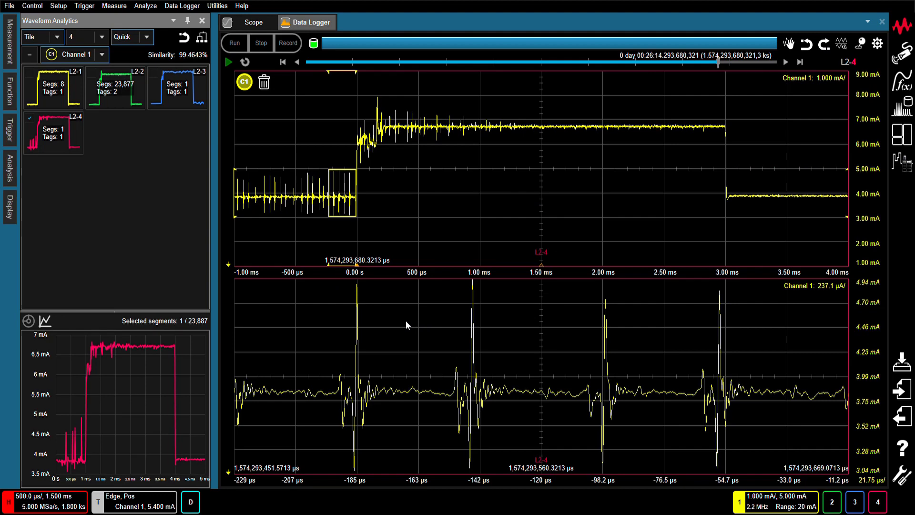
Drop an FFT spectrum onto the zoomed waveform and extend its analysed region leftward
click(12, 180)
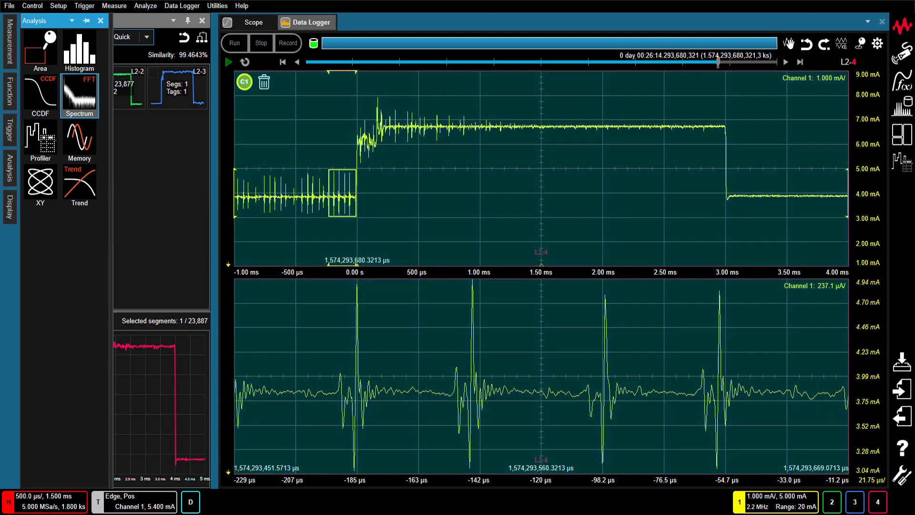
drag(83, 99, 309, 371)
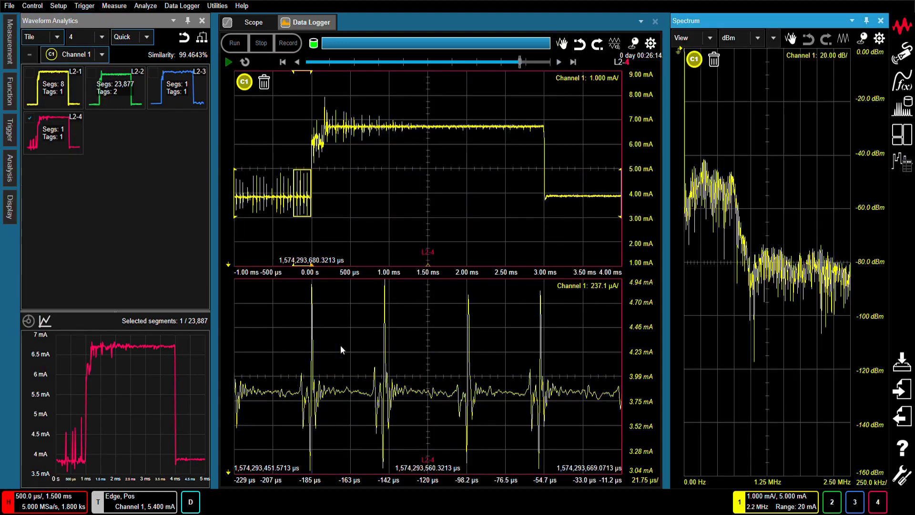
click(302, 195)
drag(283, 219, 389, 139)
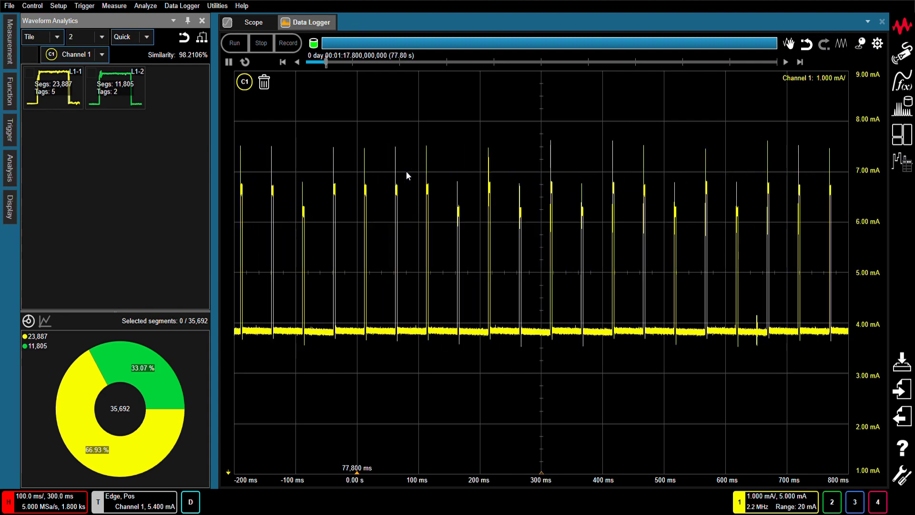
View the L1-1 and L1-2 clusters separately, then overlay both
click(34, 77)
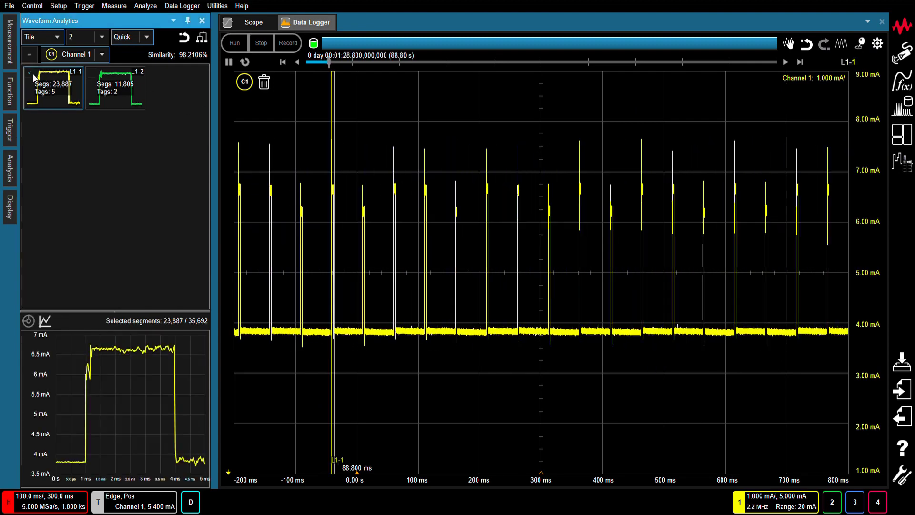
click(88, 77)
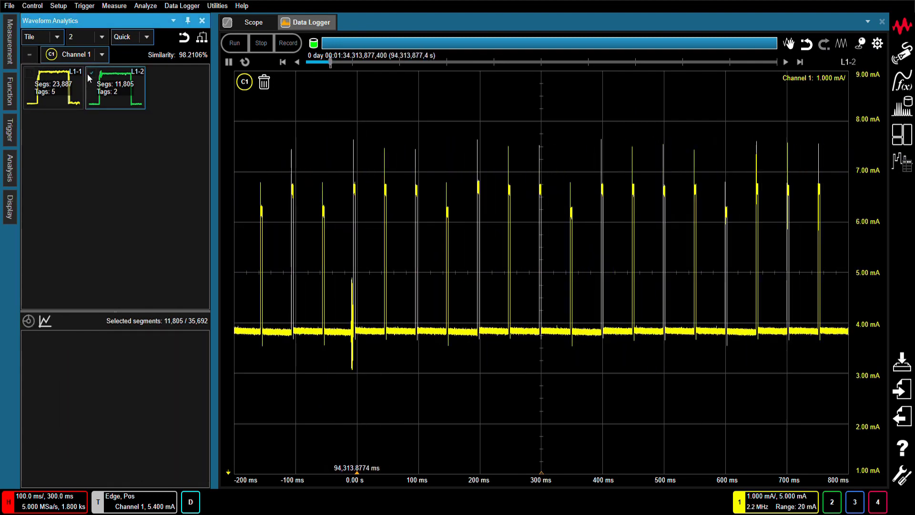
click(29, 54)
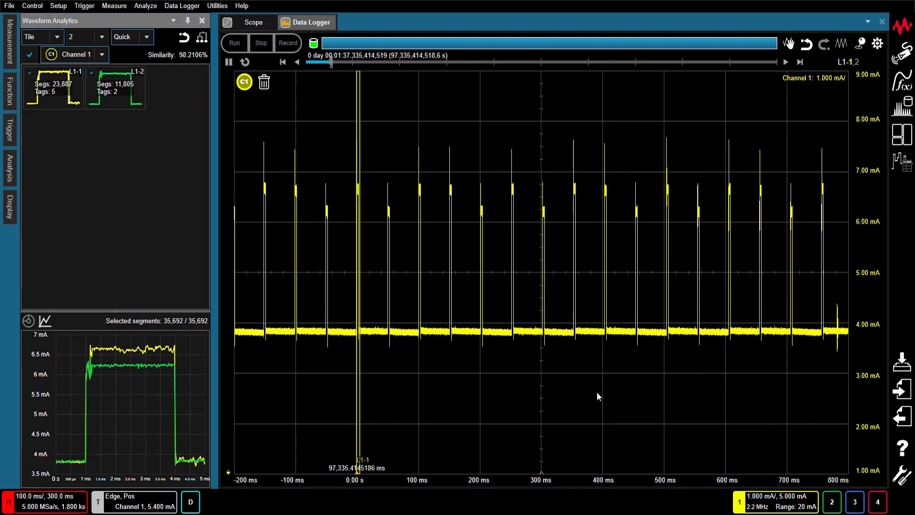
Zoom into one pulse, then re-cluster L1-1 alone into L2-1 (23,879) and L2-2 (8)
scroll(629, 369, up, 2)
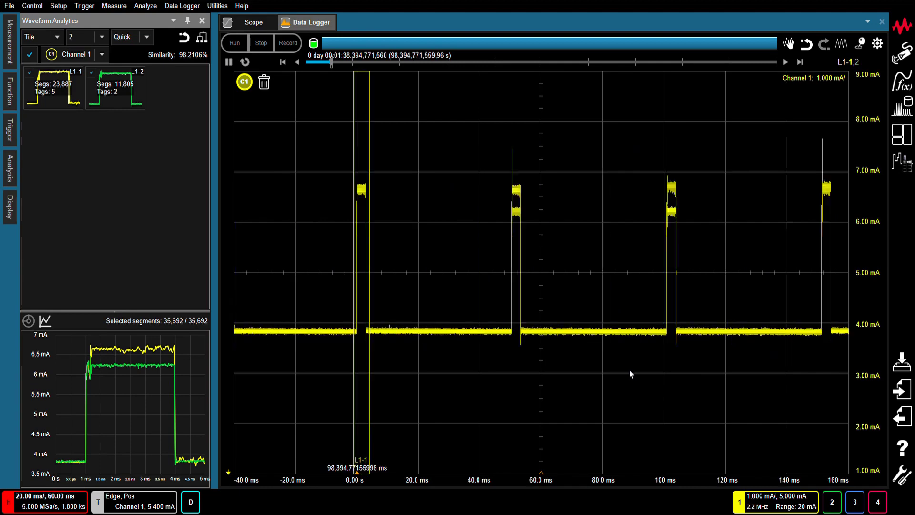
scroll(630, 374, up, 2)
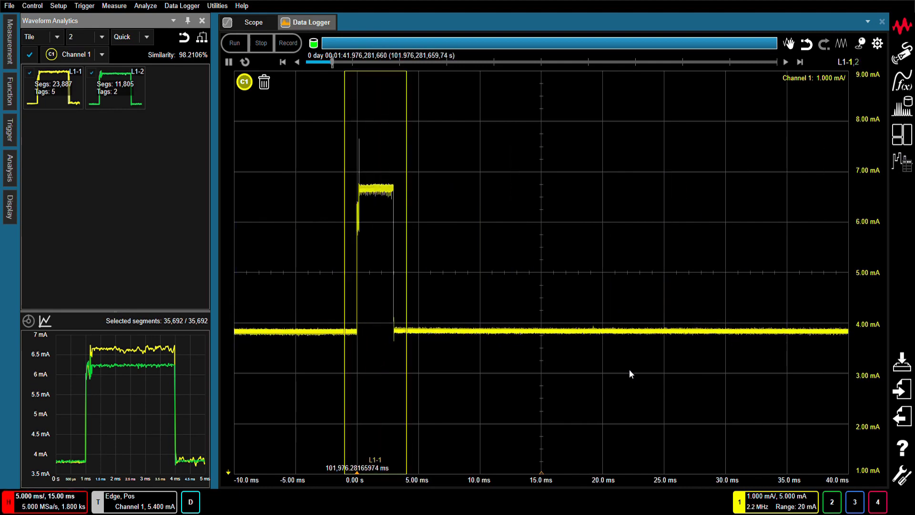
scroll(629, 373, up, 3)
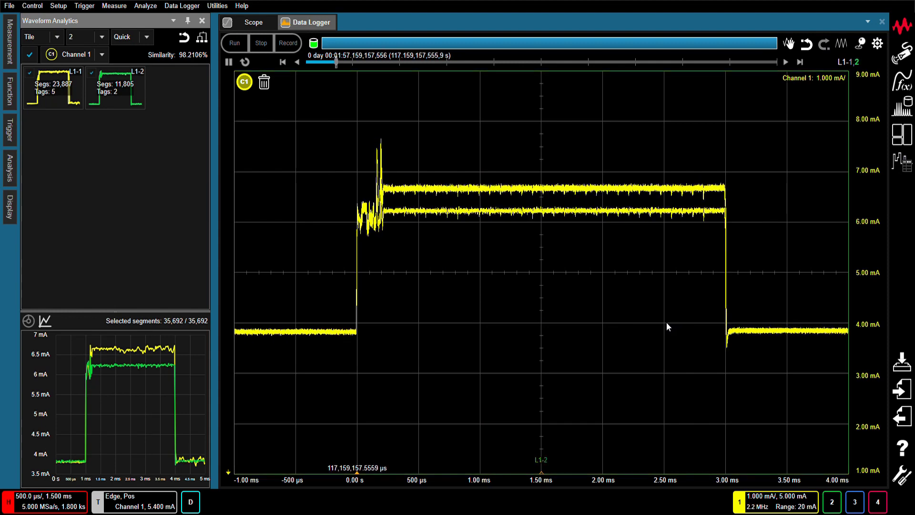
click(93, 74)
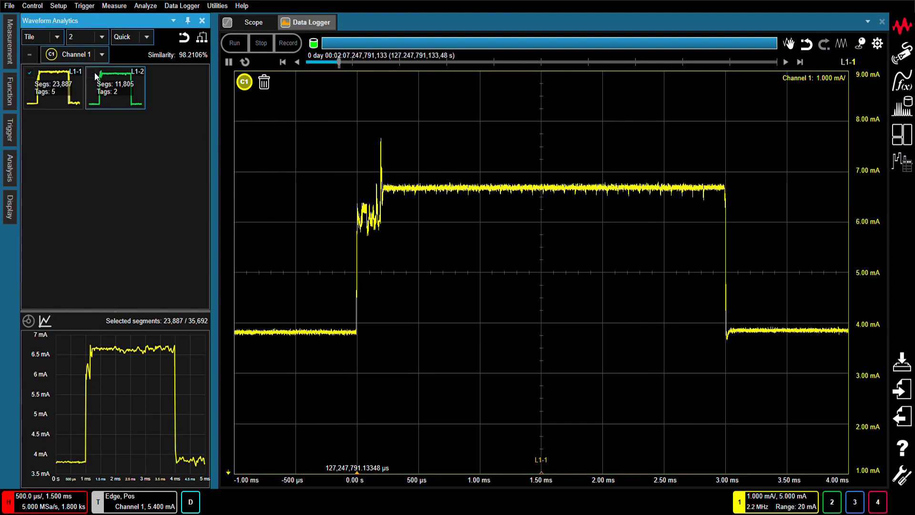
click(202, 42)
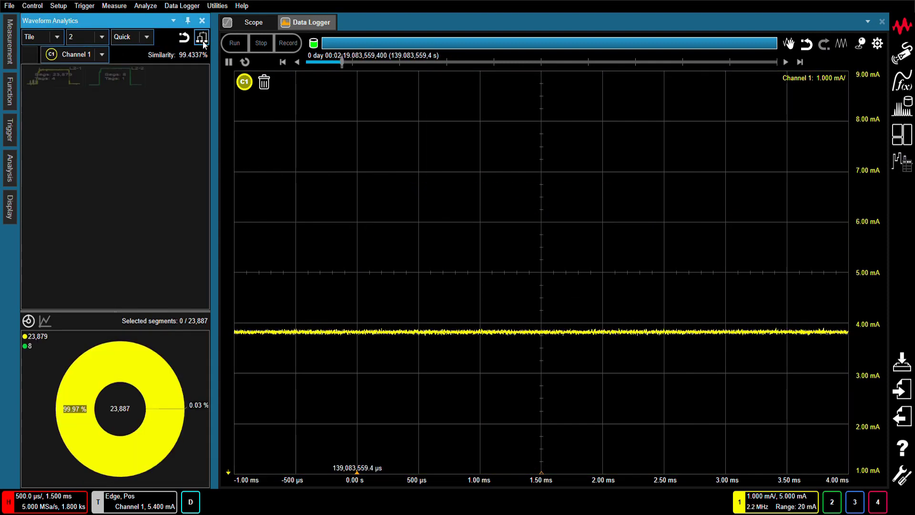
Set the cluster count to 4, then toggle the select-all checkbox on and off
click(102, 36)
click(79, 87)
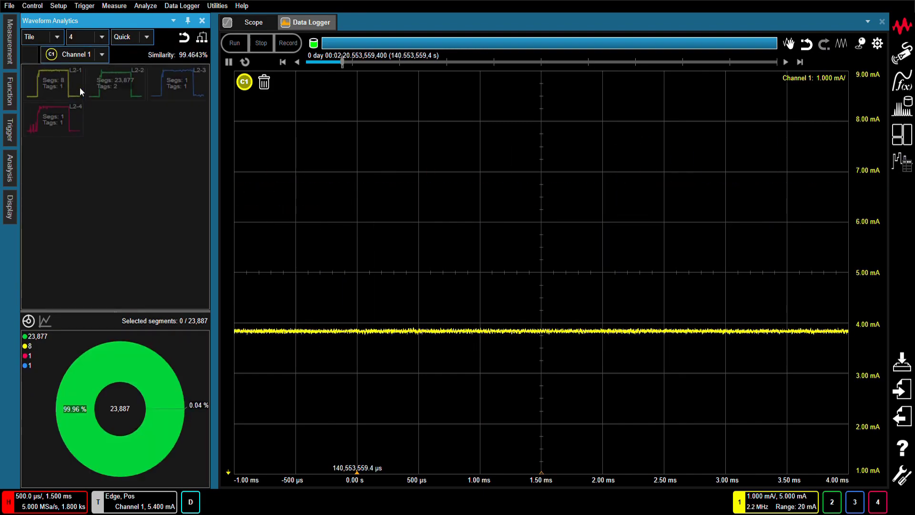
click(30, 58)
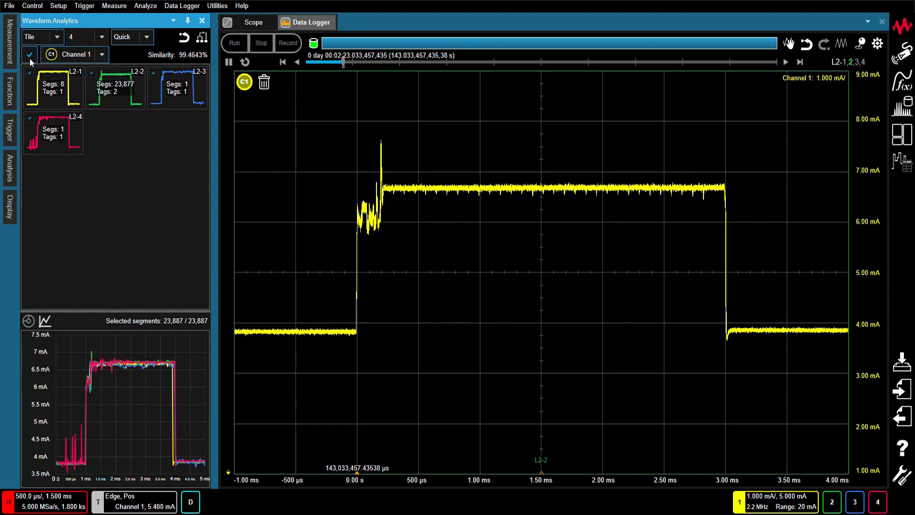
click(30, 56)
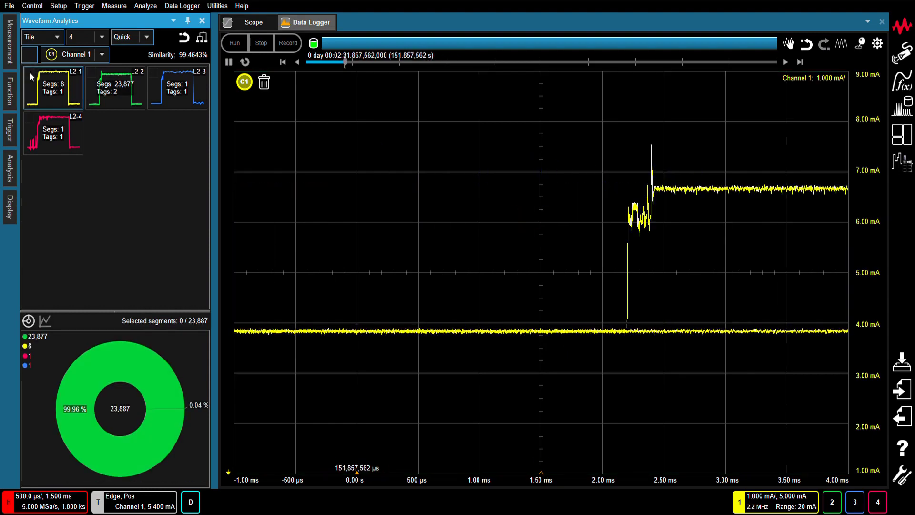
Display the L2-1 cluster alone, then the L2-2 cluster alone
click(30, 74)
click(29, 73)
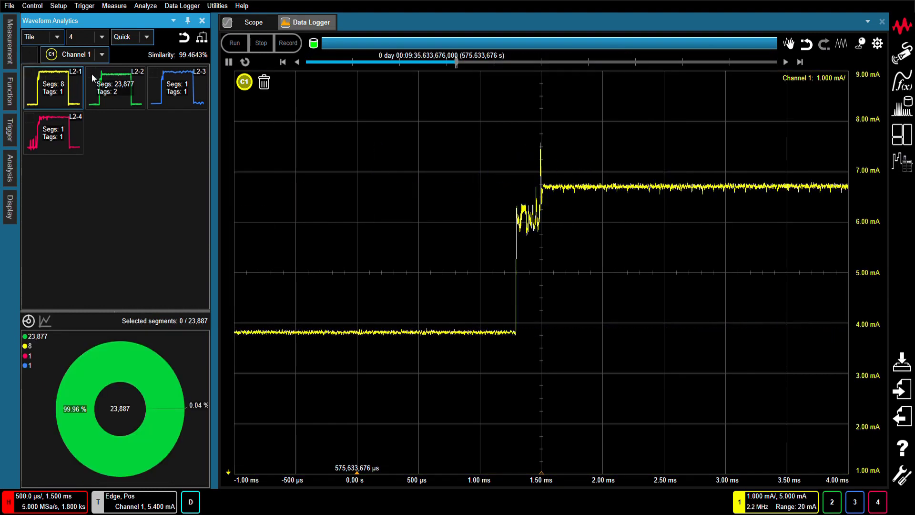
click(96, 75)
click(97, 76)
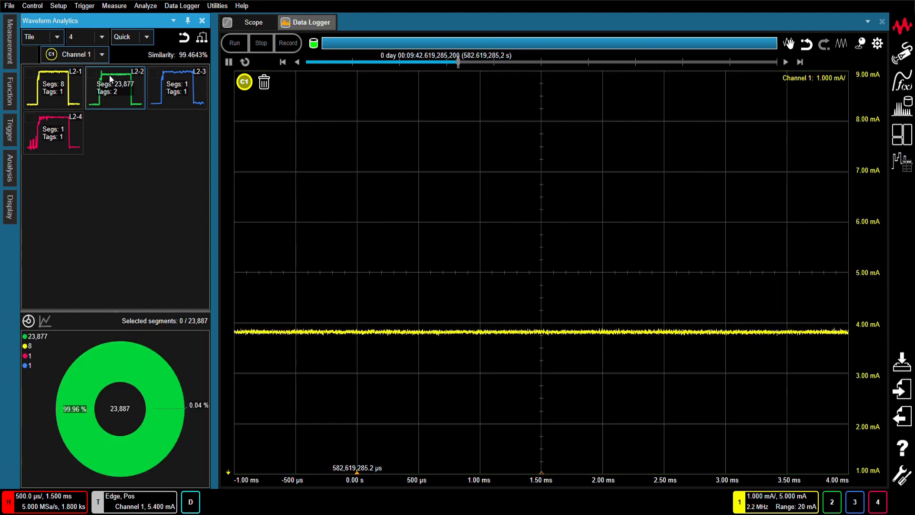
Display L2-3, then the single anomalous L2-4 waveform, then overlay all four clusters
click(157, 75)
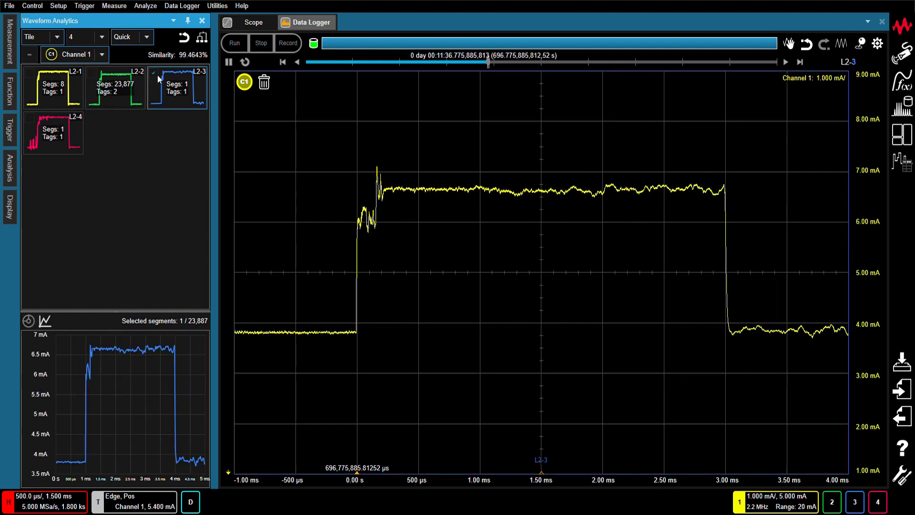
click(158, 75)
click(32, 118)
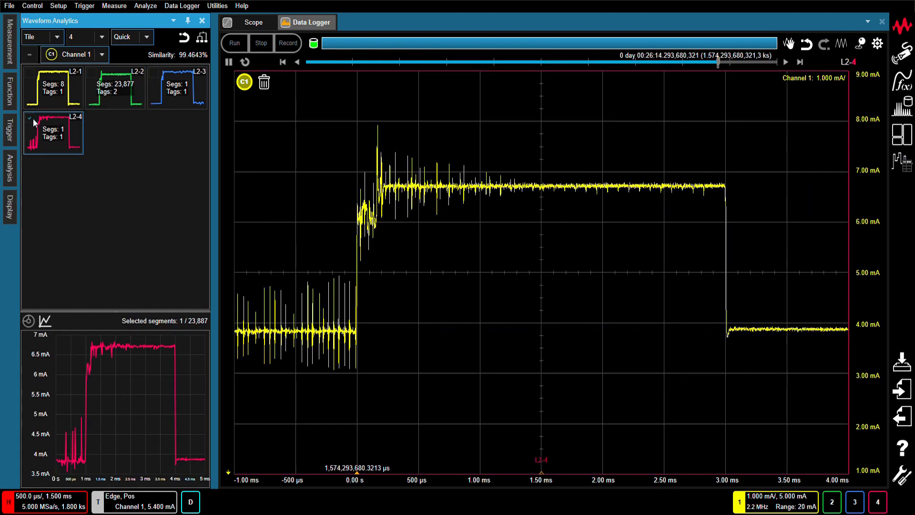
click(32, 119)
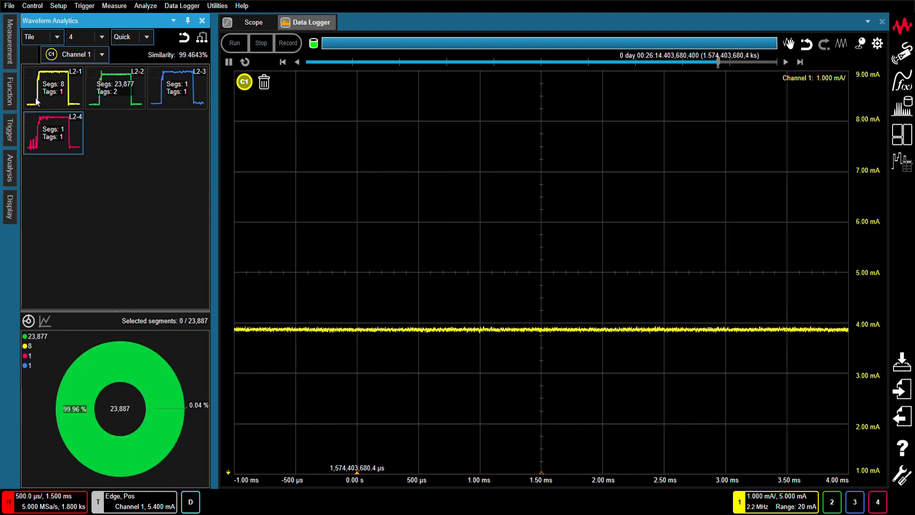
click(32, 53)
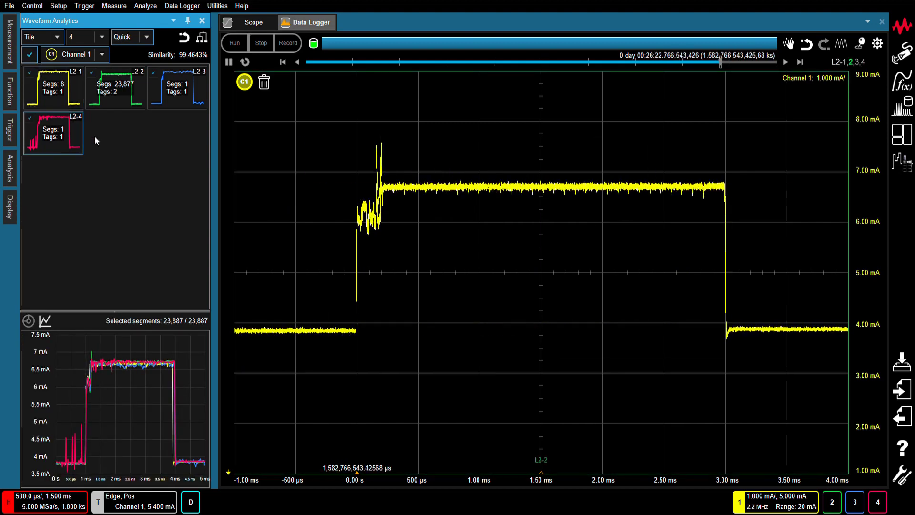